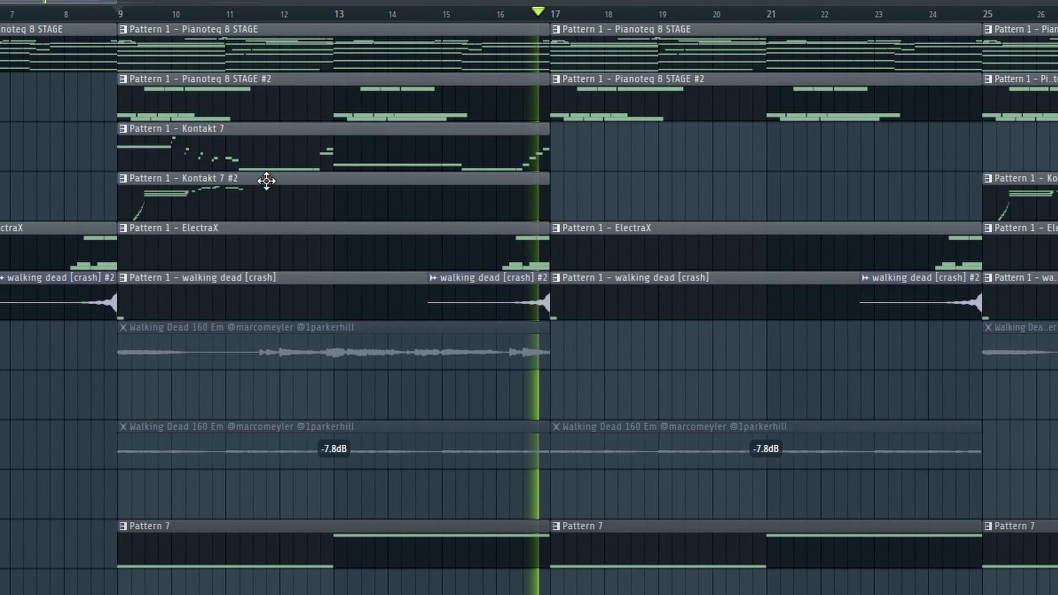
- Stop the playlist playback and look over the chord notes in the Pianoteq 8 STAGE piano roll
{"action": "key", "text": "space"}
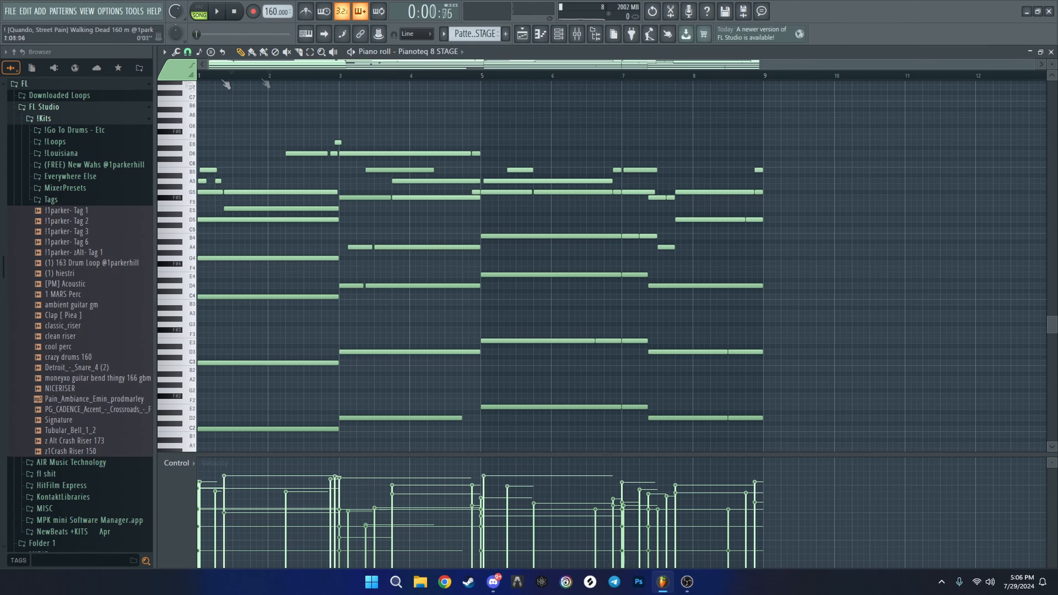
{"action": "scroll", "coordinate": [439, 241], "scroll_direction": "down", "scroll_amount": 3}
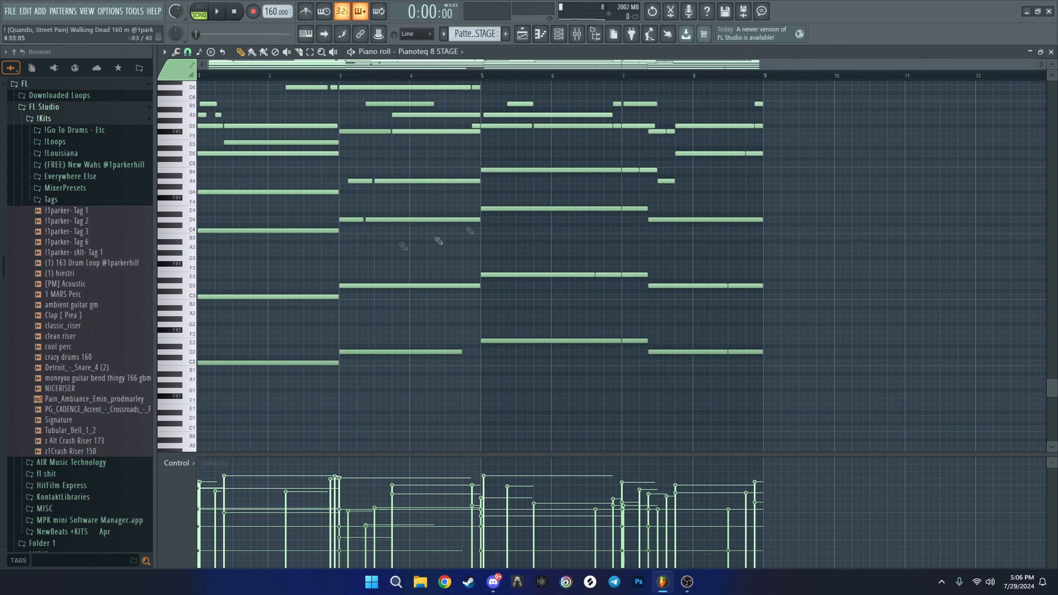
{"action": "scroll", "coordinate": [198, 297], "scroll_direction": "up", "scroll_amount": 5}
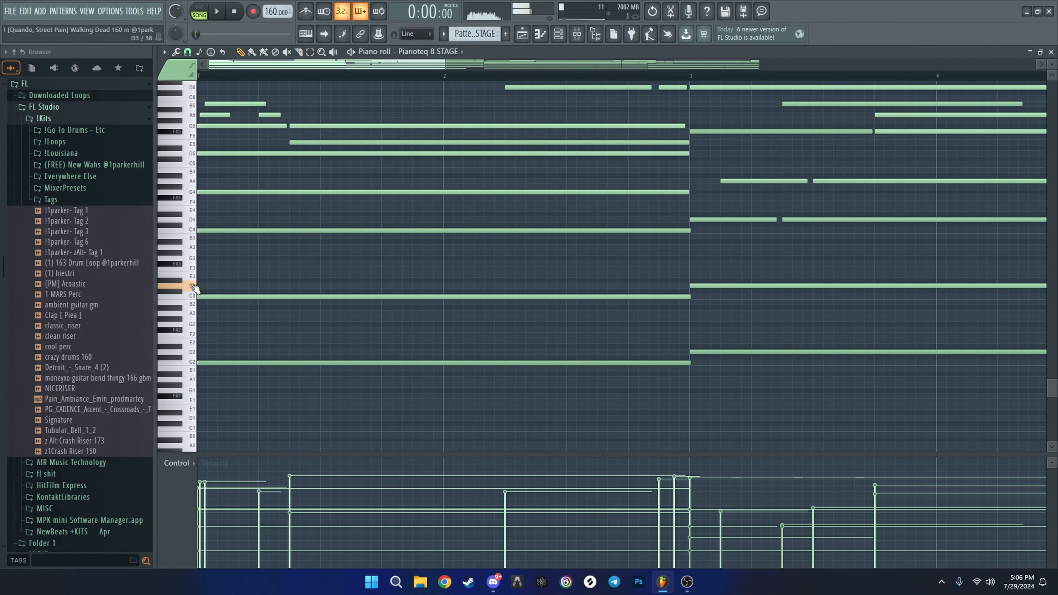
{"action": "scroll", "coordinate": [540, 241], "scroll_direction": "down", "scroll_amount": 5}
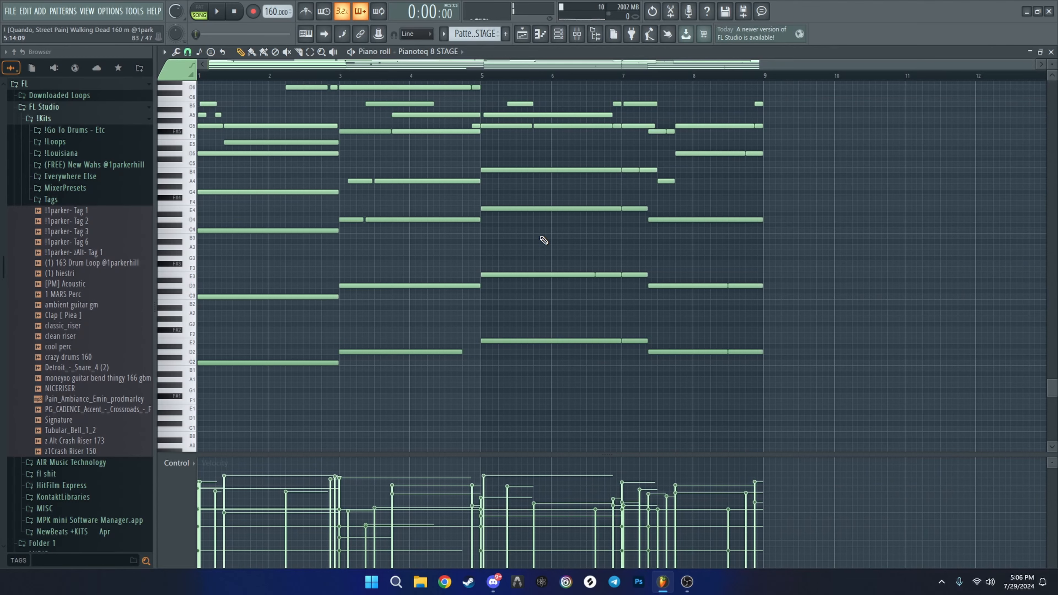
- Select the three short A5 and B5 melody notes at the start of bar 1 in the Pianoteq 8 STAGE pattern
{"action": "scroll", "coordinate": [407, 219], "scroll_direction": "up", "scroll_amount": 3}
{"action": "scroll", "coordinate": [217, 181], "scroll_direction": "up", "scroll_amount": 5}
{"action": "scroll", "coordinate": [335, 175], "scroll_direction": "down", "scroll_amount": 3}
{"action": "left_click_drag", "start_coordinate": [266, 167], "coordinate": [167, 196]}
{"action": "scroll", "coordinate": [150, 196], "scroll_direction": "up", "scroll_amount": 5}
{"action": "scroll", "coordinate": [302, 175], "scroll_direction": "up", "scroll_amount": 3}
{"action": "left_click_drag", "start_coordinate": [302, 167], "coordinate": [199, 181]}
{"action": "scroll", "coordinate": [288, 176], "scroll_direction": "up", "scroll_amount": 5}
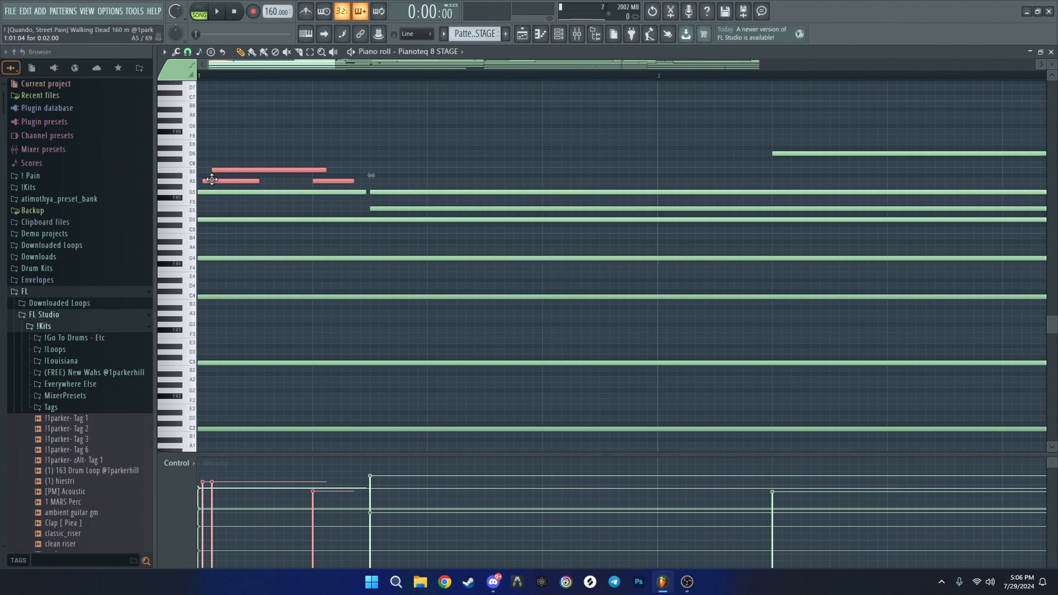
- Play the opening chord with the selected A5 and B5 notes deleted, and undo the deletion
{"action": "scroll", "coordinate": [387, 193], "scroll_direction": "down", "scroll_amount": 3}
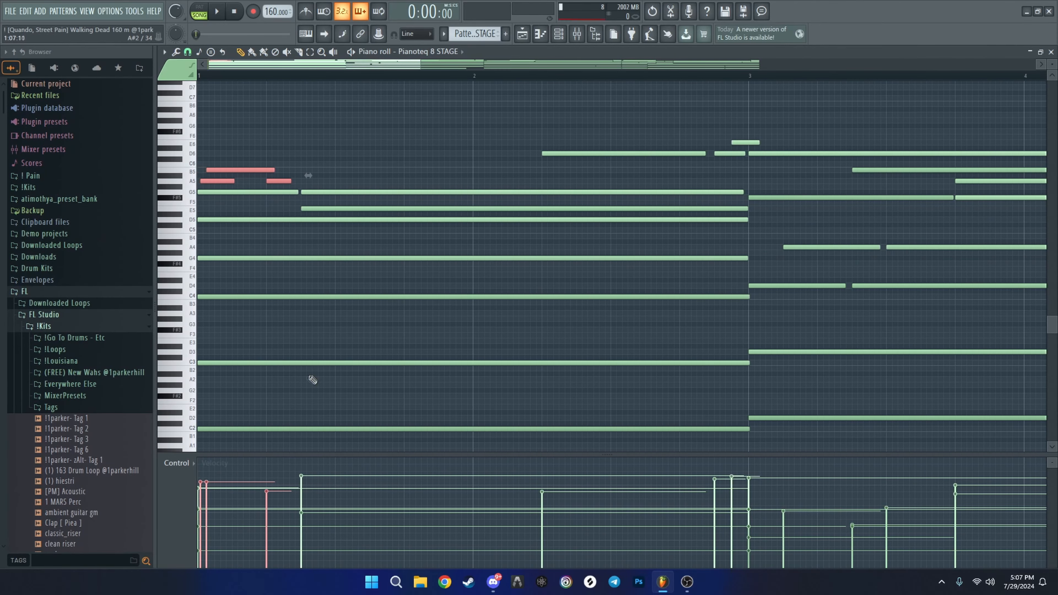
{"action": "scroll", "coordinate": [305, 388], "scroll_direction": "down", "scroll_amount": 2}
{"action": "scroll", "coordinate": [309, 200], "scroll_direction": "up", "scroll_amount": 3}
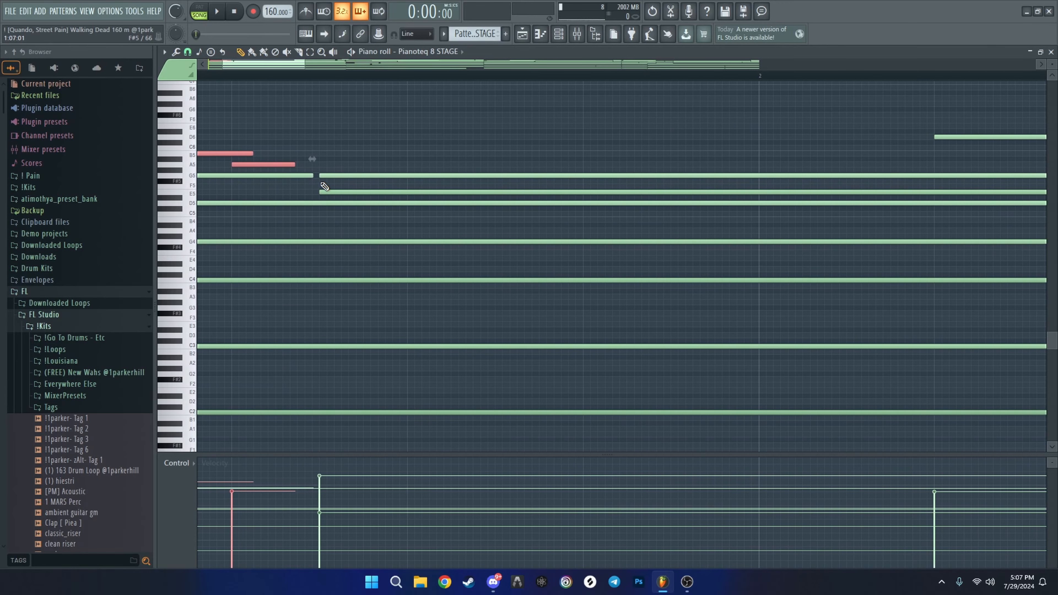
{"action": "left_click_drag", "start_coordinate": [285, 64], "coordinate": [246, 66]}
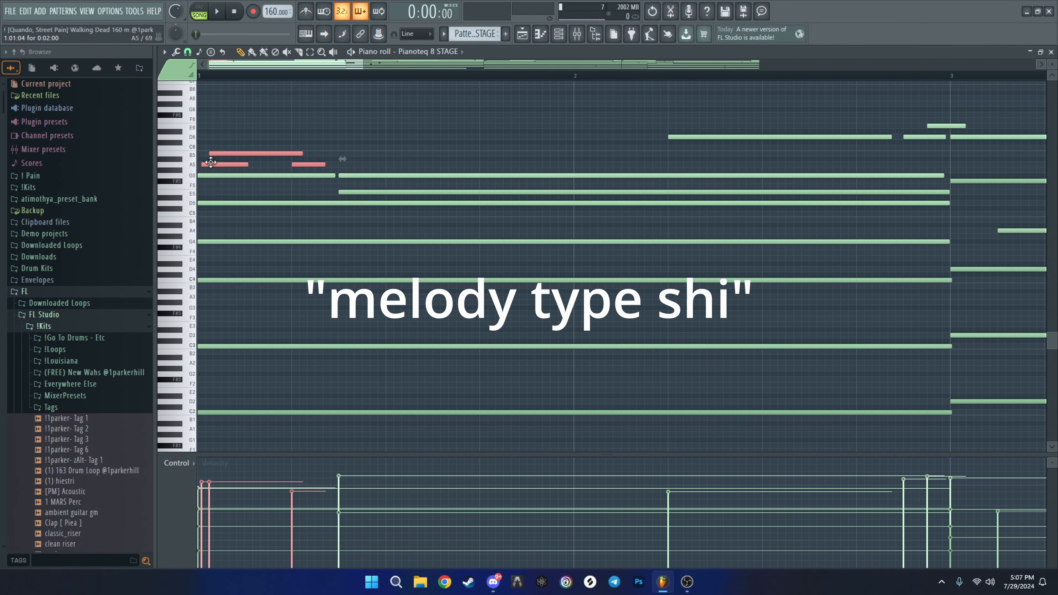
{"action": "key", "text": "space"}
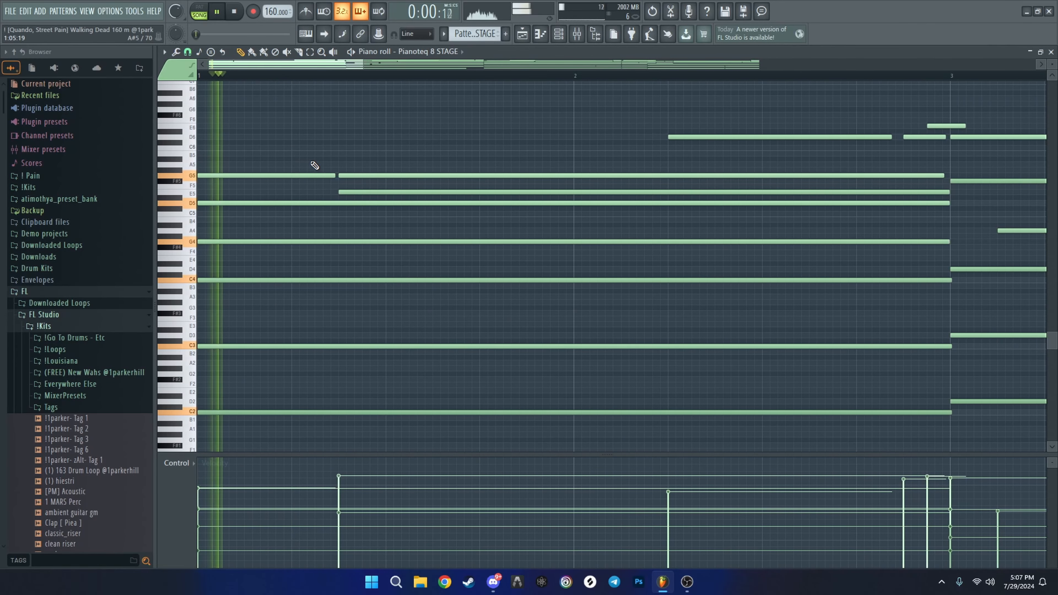
{"action": "key", "text": "space"}
{"action": "key", "text": "ctrl+z"}
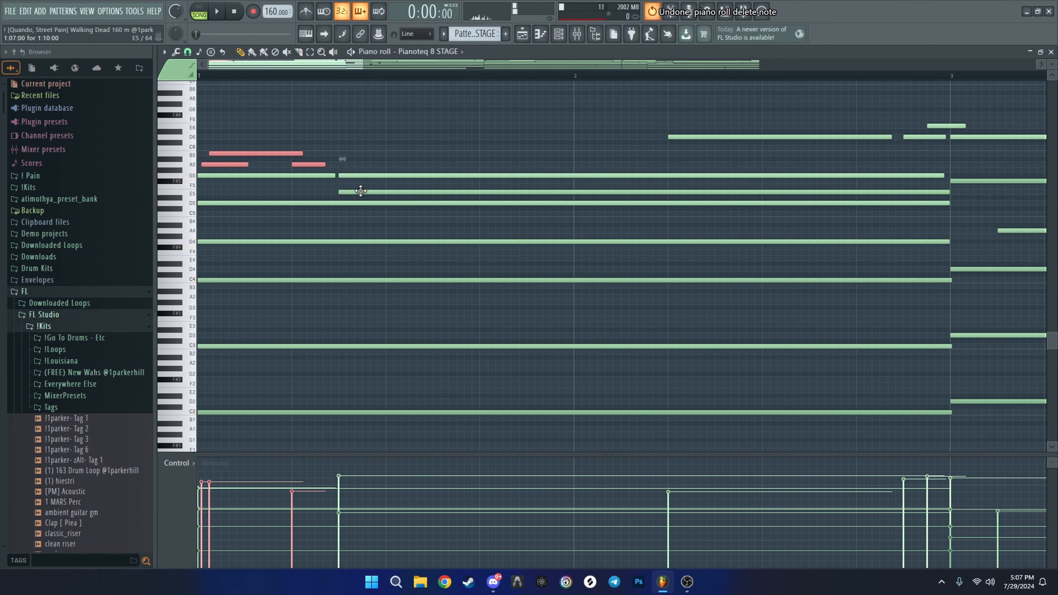
- Reselect the short A5 and B5 notes in bar 1 and play the progression from the start with them included
{"action": "left_click_drag", "start_coordinate": [328, 143], "coordinate": [201, 160]}
{"action": "scroll", "coordinate": [177, 163], "scroll_direction": "up", "scroll_amount": 2}
{"action": "left_click_drag", "start_coordinate": [405, 148], "coordinate": [200, 165]}
{"action": "key", "text": "space"}
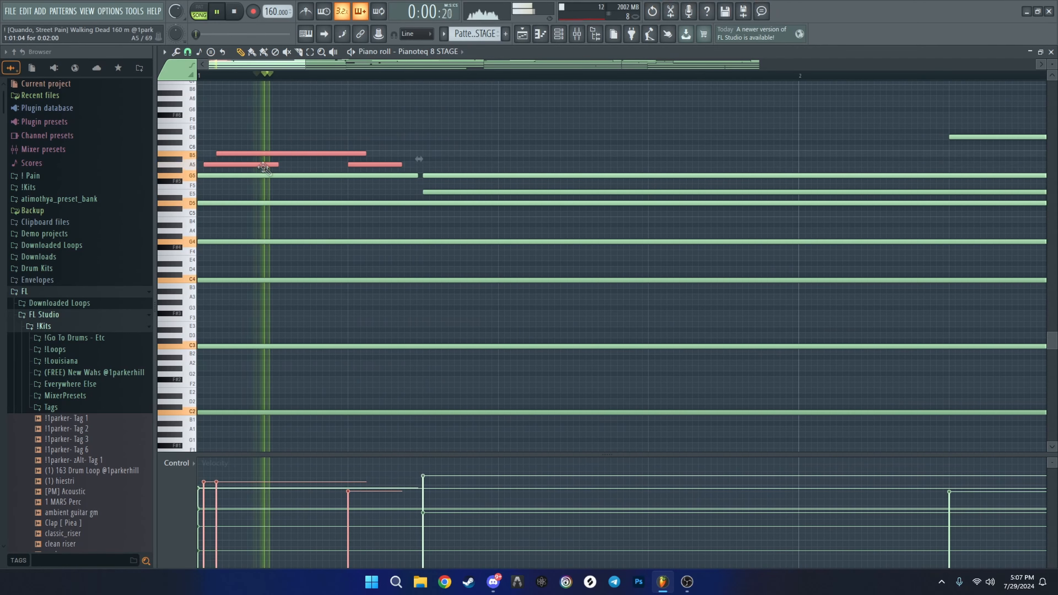
{"action": "scroll", "coordinate": [191, 192], "scroll_direction": "down", "scroll_amount": 5}
{"action": "scroll", "coordinate": [271, 158], "scroll_direction": "down", "scroll_amount": 3}
{"action": "scroll", "coordinate": [325, 161], "scroll_direction": "up", "scroll_amount": 4}
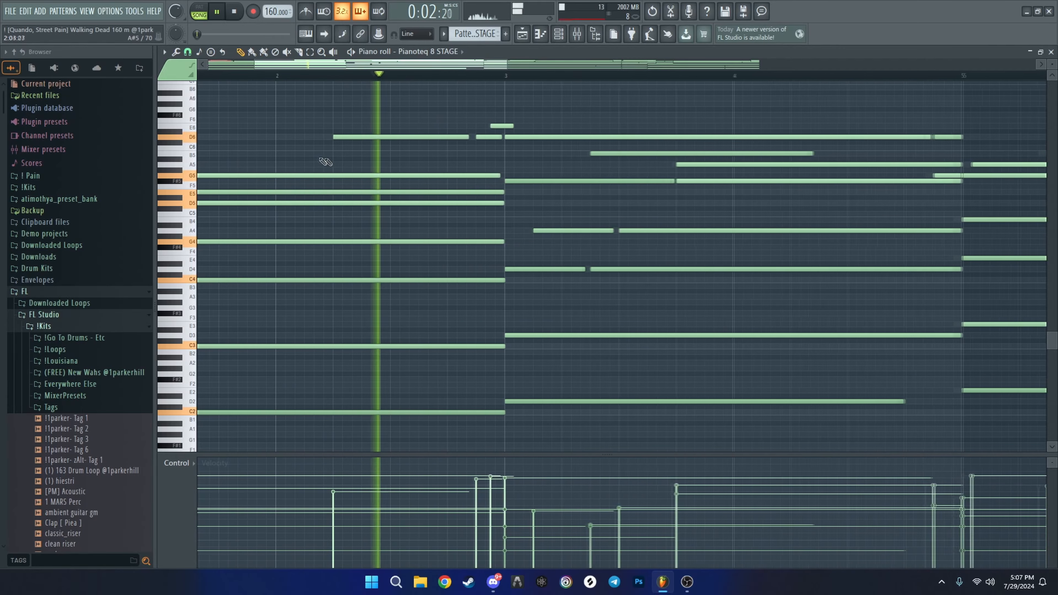
{"action": "scroll", "coordinate": [453, 152], "scroll_direction": "down", "scroll_amount": 5}
{"action": "key", "text": "space"}
- Try cutting the upper melody notes from the Pianoteq 8 STAGE progression and undo the cut
{"action": "left_click_drag", "start_coordinate": [779, 139], "coordinate": [200, 166]}
{"action": "key", "text": "ctrl+x"}
{"action": "key", "text": "ctrl+z"}
{"action": "key", "text": "ctrl+z"}
- Mark out the upper melody and the middle chord voices by selecting them, including the long A4 and D4 notes in bars 3 and 4
{"action": "left_click_drag", "start_coordinate": [774, 148], "coordinate": [306, 132]}
{"action": "left_click_drag", "start_coordinate": [830, 144], "coordinate": [287, 120]}
{"action": "scroll", "coordinate": [496, 227], "scroll_direction": "down", "scroll_amount": 6}
{"action": "left_click_drag", "start_coordinate": [239, 352], "coordinate": [1013, 178]}
{"action": "left_click_drag", "start_coordinate": [829, 161], "coordinate": [288, 261]}
{"action": "left_click_drag", "start_coordinate": [229, 222], "coordinate": [817, 155]}
{"action": "left_click", "coordinate": [372, 210], "text": "ctrl"}
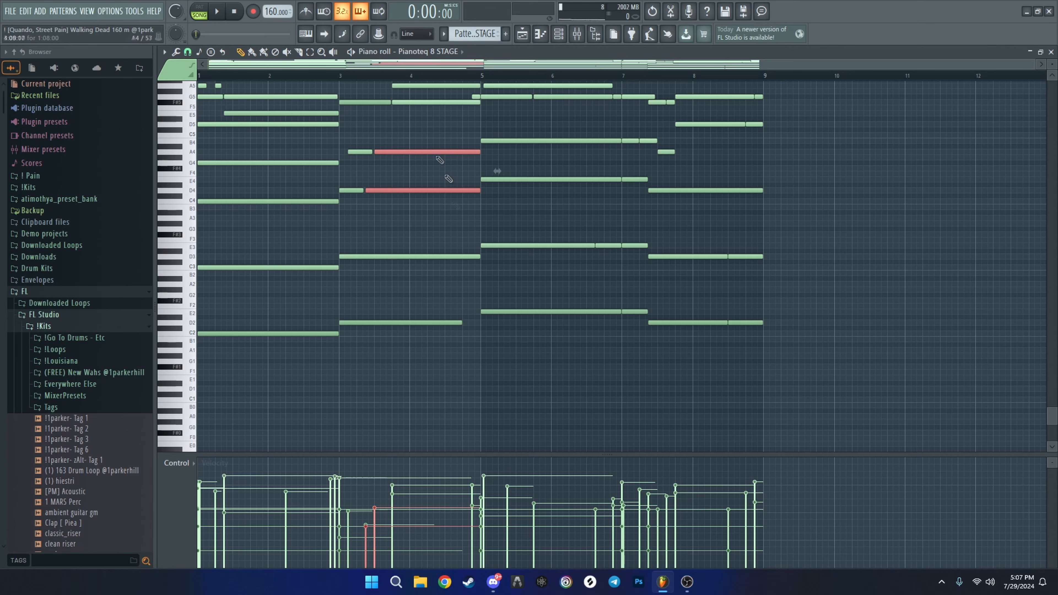
- Select the lowest row of bass notes, C2, D2 and E2, across the whole progression
{"action": "left_click_drag", "start_coordinate": [378, 197], "coordinate": [418, 101]}
{"action": "left_click_drag", "start_coordinate": [354, 136], "coordinate": [429, 278]}
{"action": "left_click", "coordinate": [344, 324]}
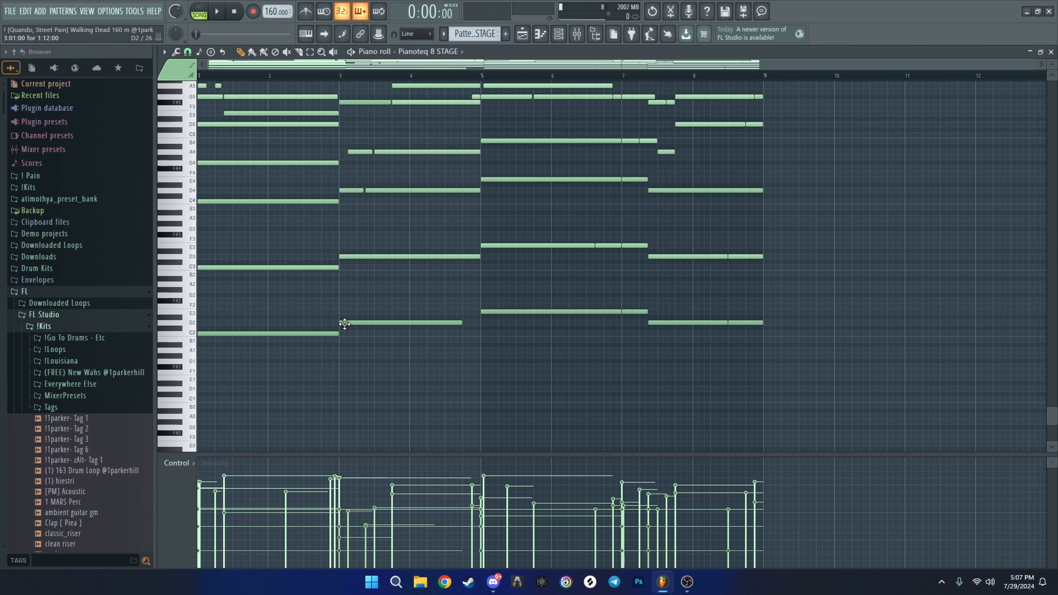
{"action": "left_click_drag", "start_coordinate": [854, 304], "coordinate": [297, 342]}
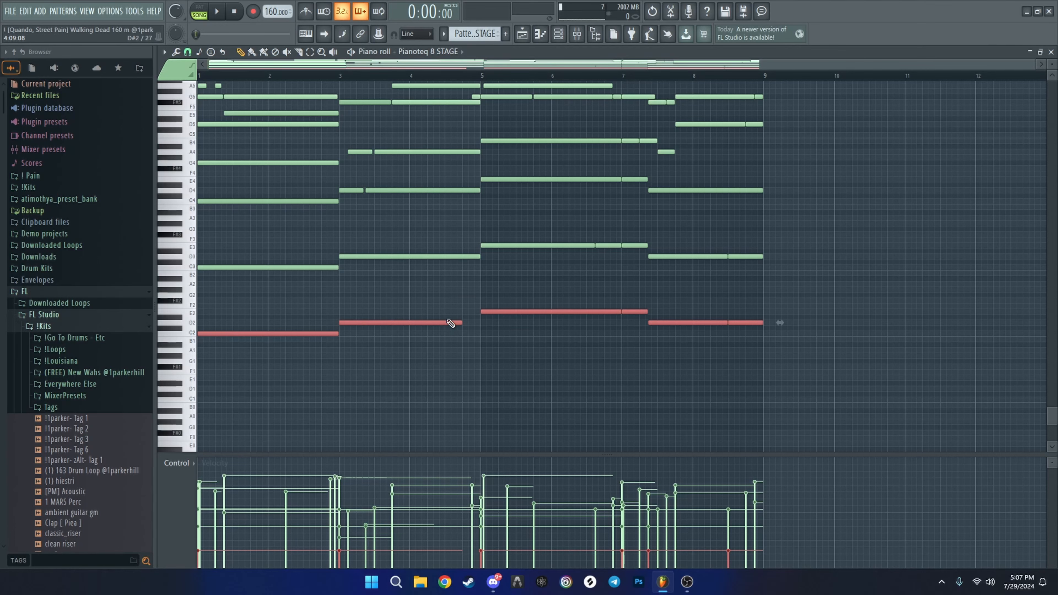
- Review the effects on mixer Insert 1: ValhallaVintageVerb, EffectRack, Fruity parametric EQ 2 and Fruity delay 2
{"action": "key", "text": "F9"}
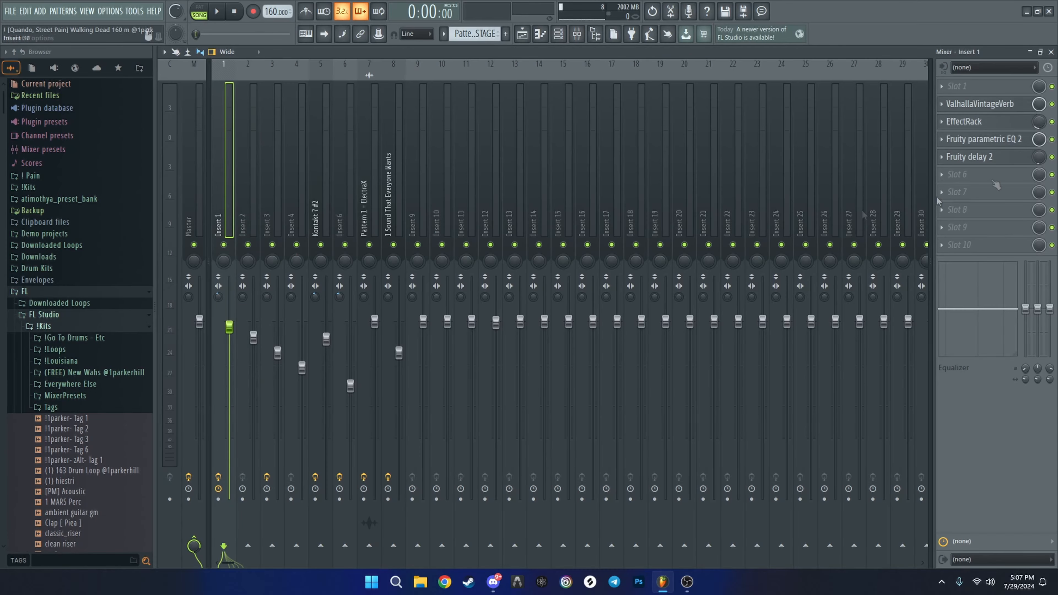
{"action": "left_click", "coordinate": [1031, 108]}
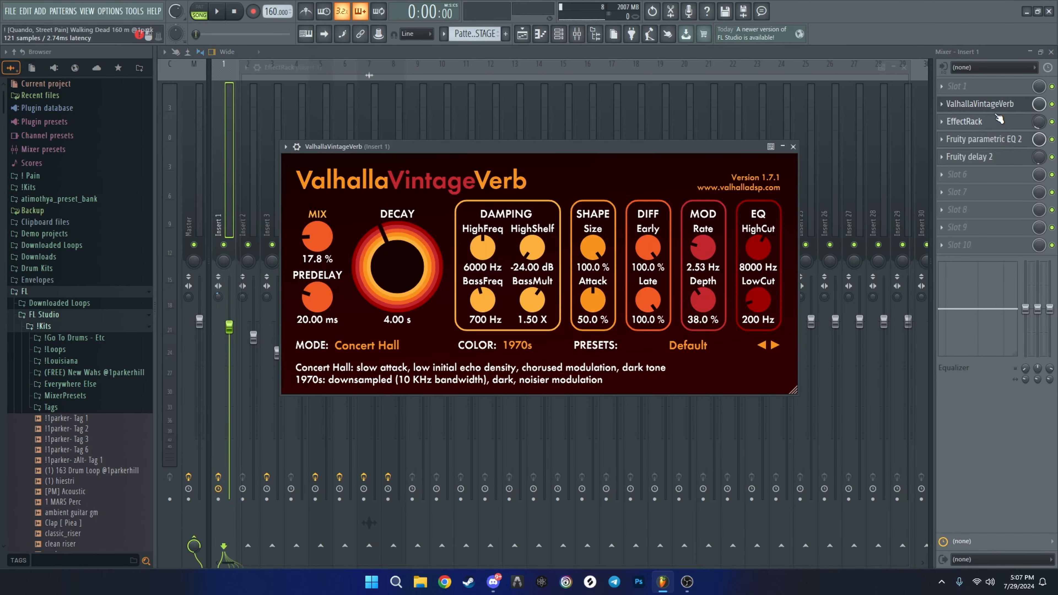
{"action": "left_click", "coordinate": [999, 121]}
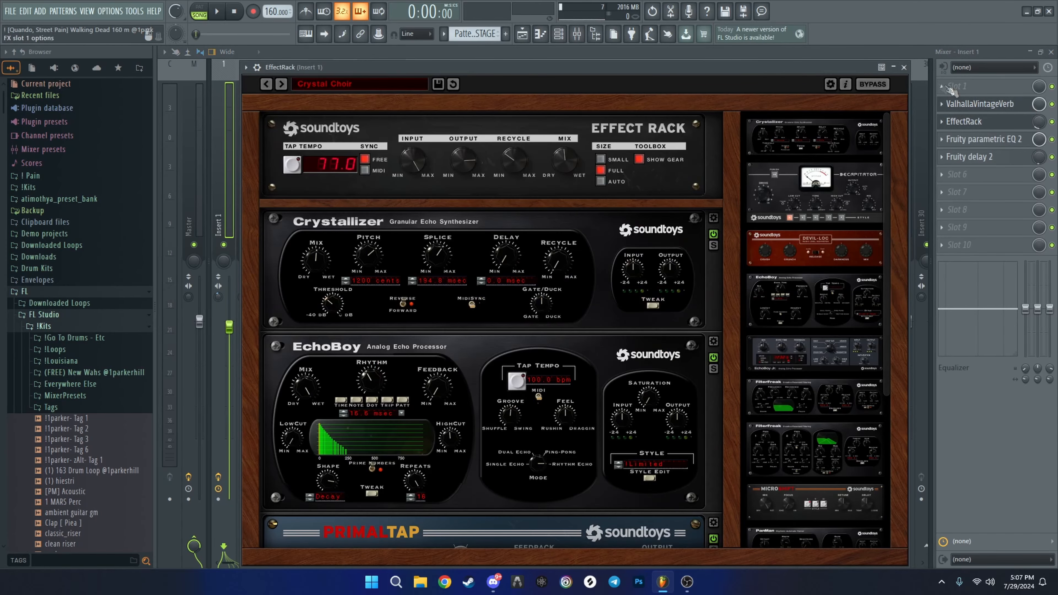
{"action": "left_click", "coordinate": [985, 142]}
{"action": "left_click", "coordinate": [642, 132]}
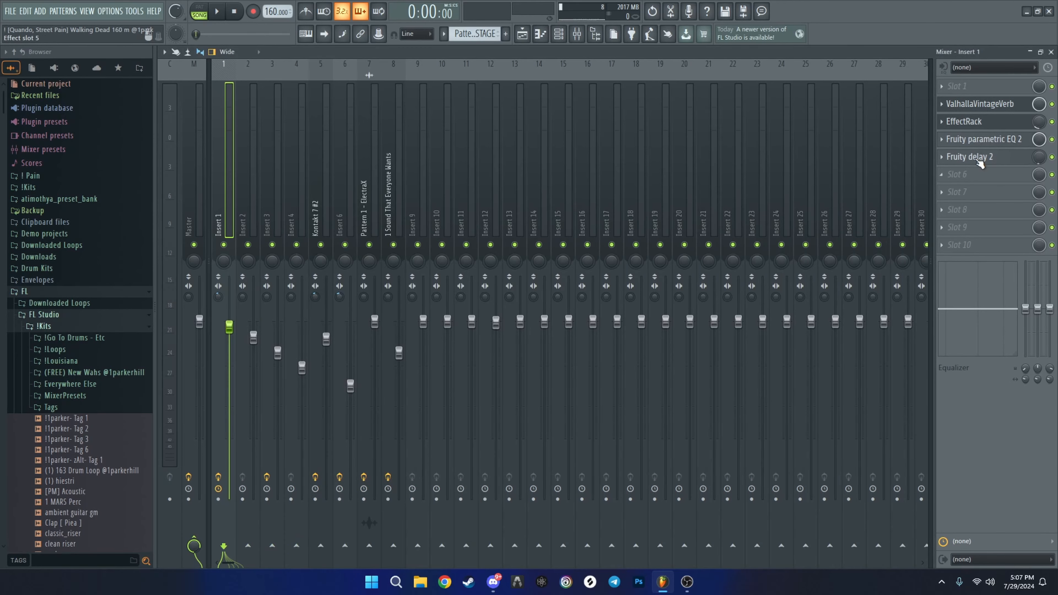
{"action": "left_click", "coordinate": [977, 160]}
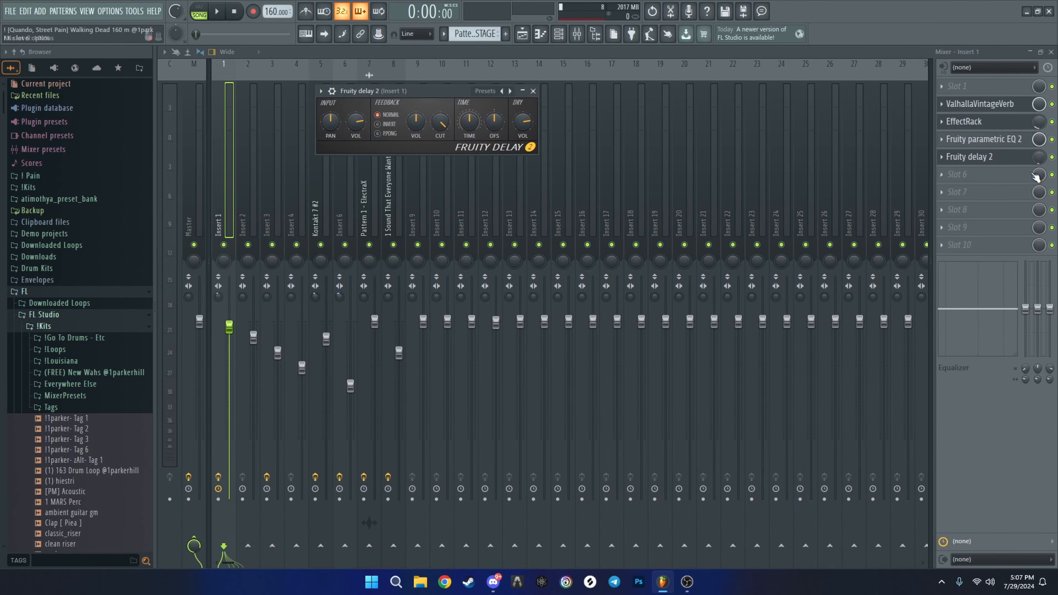
{"action": "left_click", "coordinate": [533, 91]}
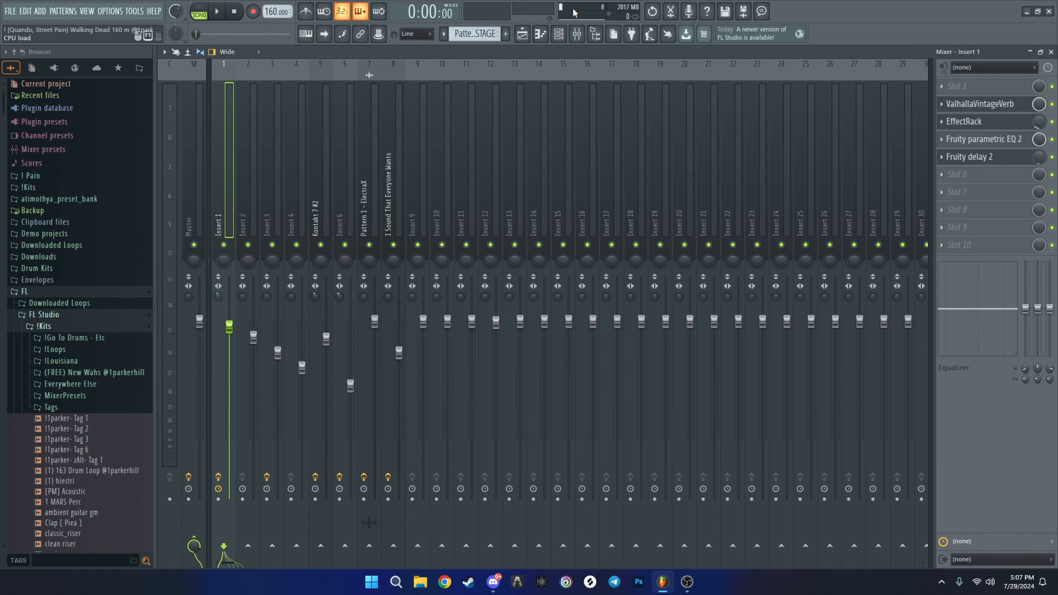
- Switch to the Pianoteq 8 STAGE #2 pattern, open its notes in the piano roll and play them
{"action": "left_click", "coordinate": [559, 34]}
{"action": "key", "text": "KP_Add"}
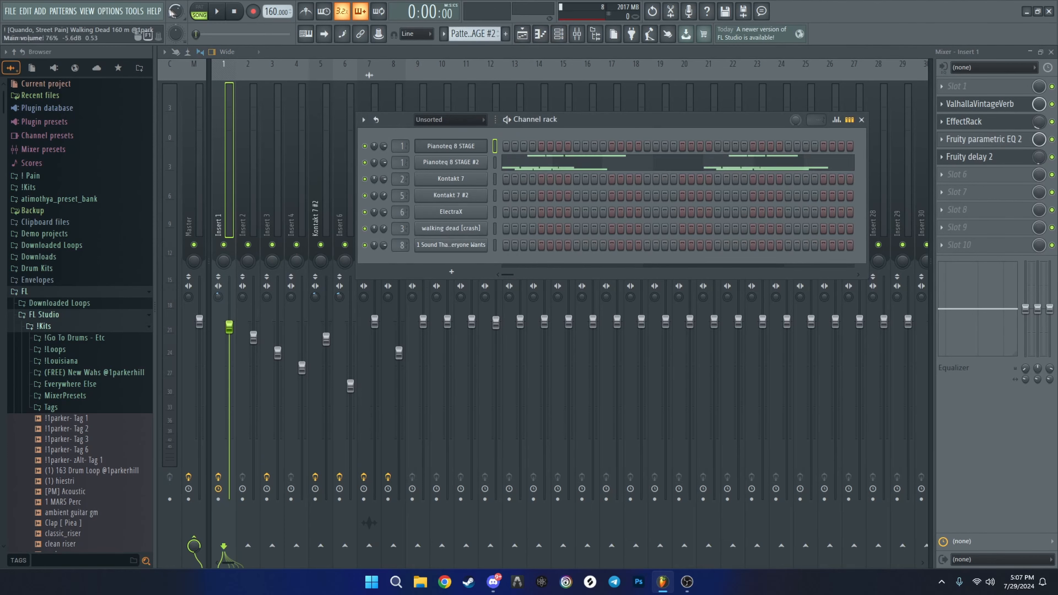
{"action": "left_click", "coordinate": [589, 167]}
{"action": "key", "text": "space"}
{"action": "scroll", "coordinate": [226, 201], "scroll_direction": "up", "scroll_amount": 2}
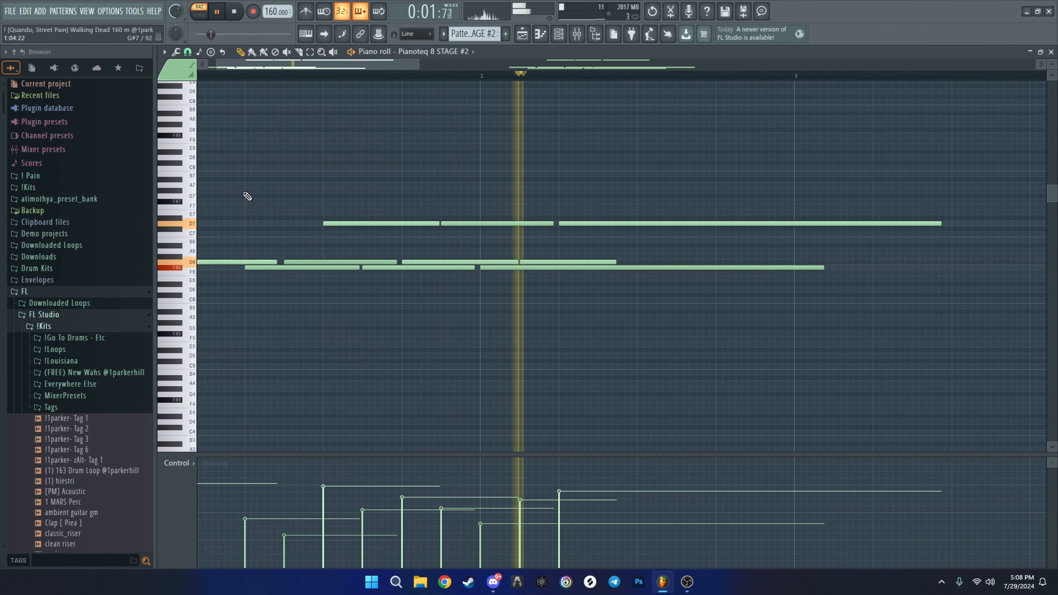
{"action": "scroll", "coordinate": [634, 141], "scroll_direction": "down", "scroll_amount": 5}
{"action": "key", "text": "space"}
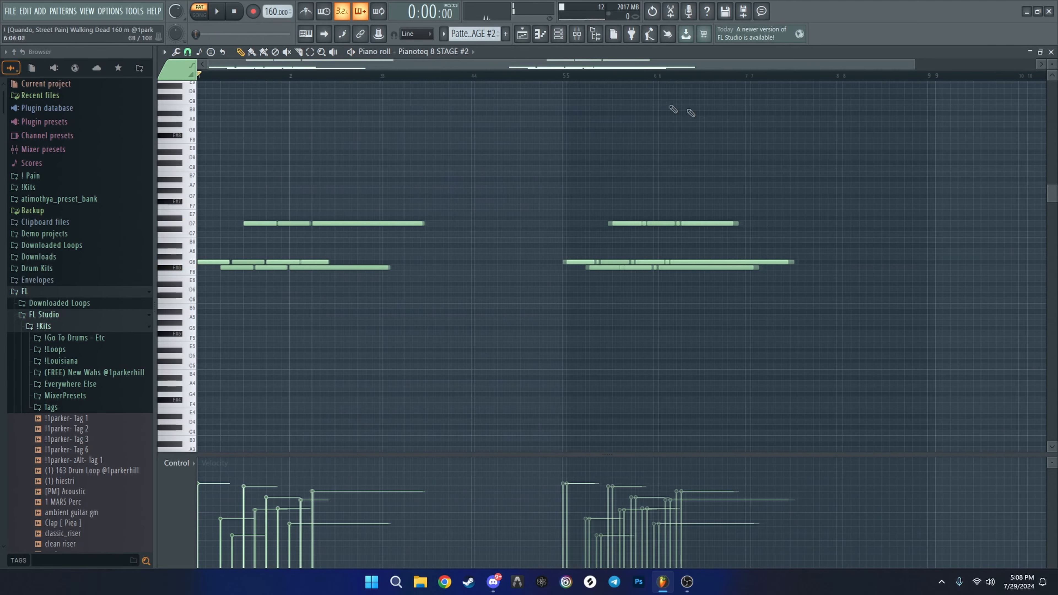
- Play the Pianoteq 8 STAGE #2 notes with an early G6 note deleted, and undo the deletion
{"action": "left_click_drag", "start_coordinate": [737, 325], "coordinate": [213, 205]}
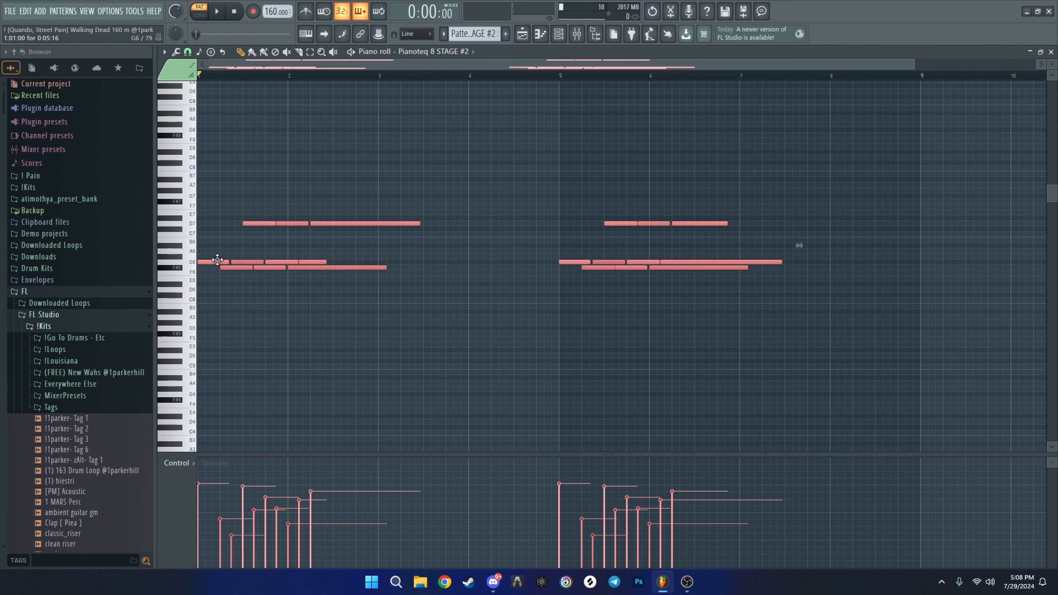
{"action": "scroll", "coordinate": [217, 261], "scroll_direction": "up", "scroll_amount": 5}
{"action": "left_click_drag", "start_coordinate": [302, 278], "coordinate": [228, 263]}
{"action": "right_click", "coordinate": [245, 262]}
{"action": "key", "text": "space"}
{"action": "key", "text": "ctrl+z"}
{"action": "key", "text": "space"}
{"action": "scroll", "coordinate": [243, 170], "scroll_direction": "down", "scroll_amount": 5}
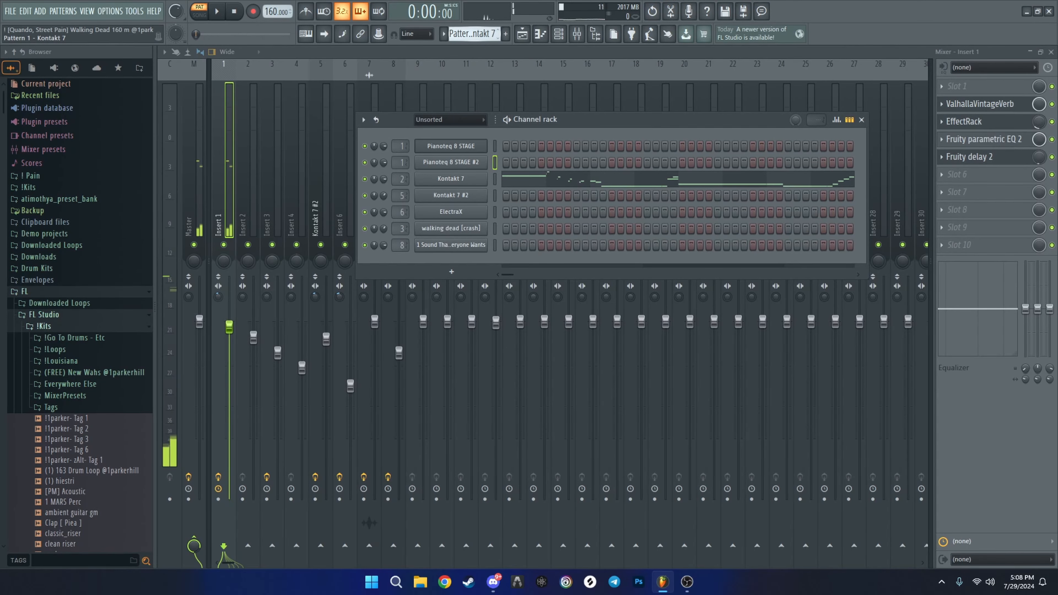
- View the Kontakt 7 channel's instrument, and play its pattern in the piano roll
{"action": "left_click", "coordinate": [454, 179]}
{"action": "left_click_drag", "start_coordinate": [656, 76], "coordinate": [681, 76]}
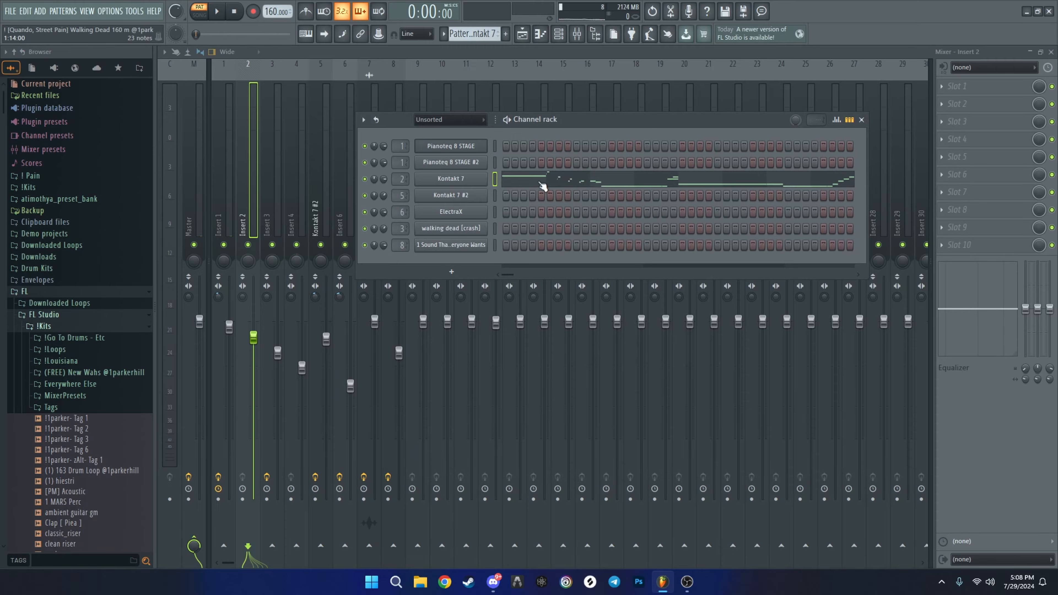
{"action": "left_click", "coordinate": [541, 180]}
{"action": "key", "text": "space"}
{"action": "scroll", "coordinate": [250, 231], "scroll_direction": "up", "scroll_amount": 4}
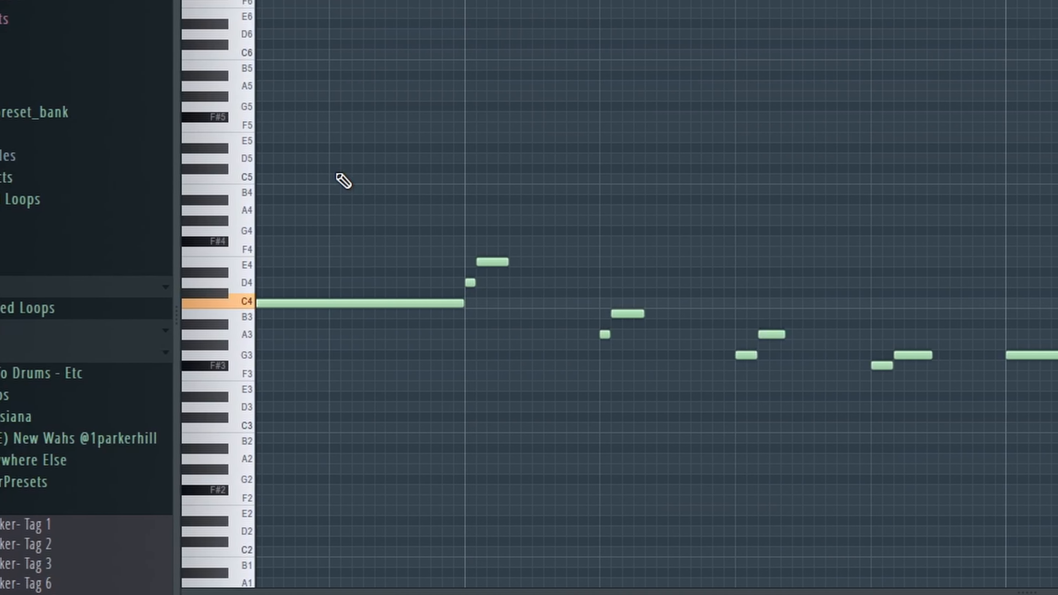
{"action": "scroll", "coordinate": [245, 235], "scroll_direction": "down", "scroll_amount": 3}
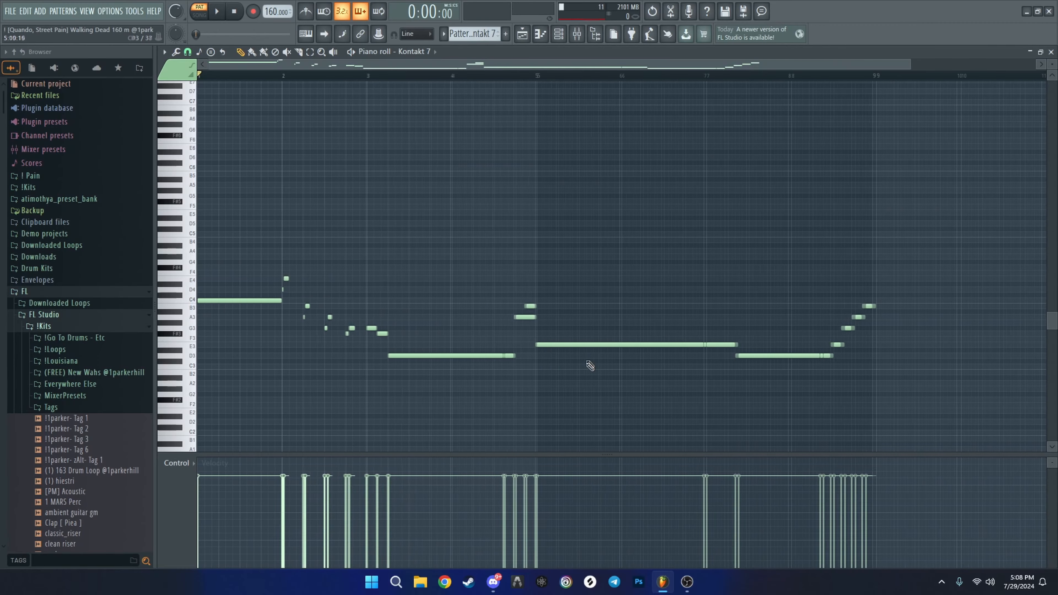
- Select the two short G3 and F#3 notes at the start of bar 3 and set the playback position to bar 2
{"action": "scroll", "coordinate": [370, 321], "scroll_direction": "up", "scroll_amount": 3}
{"action": "scroll", "coordinate": [538, 304], "scroll_direction": "down", "scroll_amount": 2}
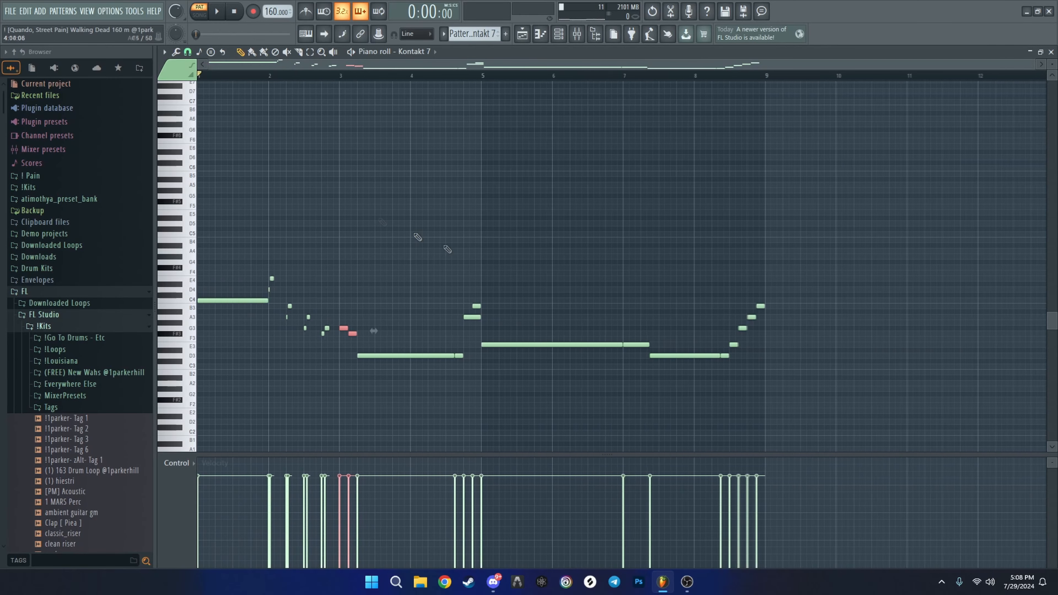
{"action": "scroll", "coordinate": [329, 92], "scroll_direction": "up", "scroll_amount": 3}
{"action": "left_click_drag", "start_coordinate": [324, 65], "coordinate": [104, 89]}
{"action": "left_click", "coordinate": [406, 76]}
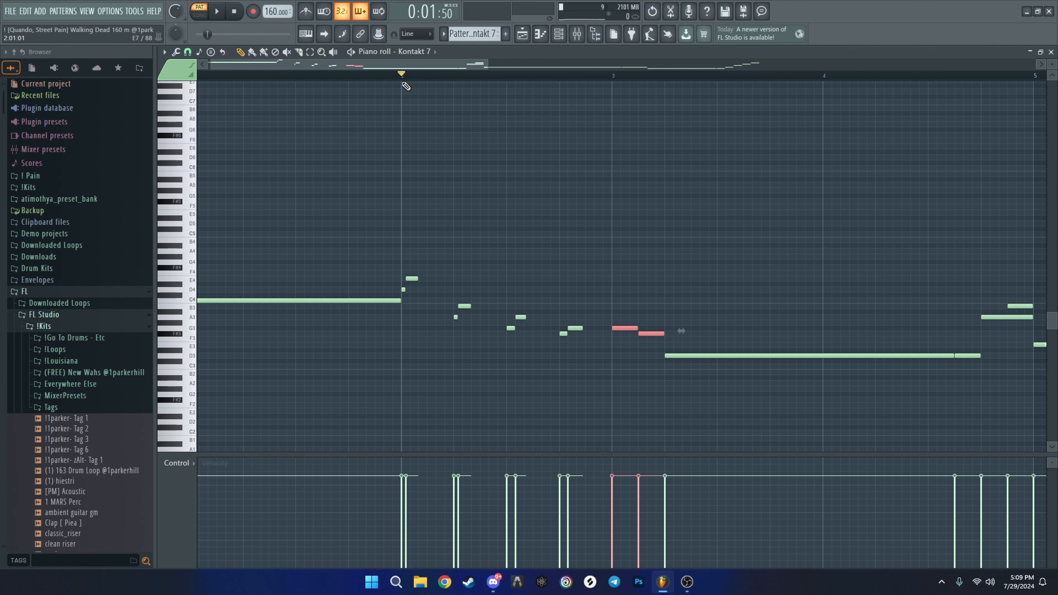
- Select the short two-note runs in bar 2 of the Kontakt 7 line, including the D4 and E4 pair, to examine their phrasing
{"action": "scroll", "coordinate": [471, 155], "scroll_direction": "down", "scroll_amount": 3}
{"action": "scroll", "coordinate": [709, 226], "scroll_direction": "up", "scroll_amount": 3}
{"action": "left_click_drag", "start_coordinate": [778, 297], "coordinate": [694, 396]}
{"action": "scroll", "coordinate": [584, 333], "scroll_direction": "down", "scroll_amount": 3}
{"action": "scroll", "coordinate": [264, 288], "scroll_direction": "up", "scroll_amount": 4}
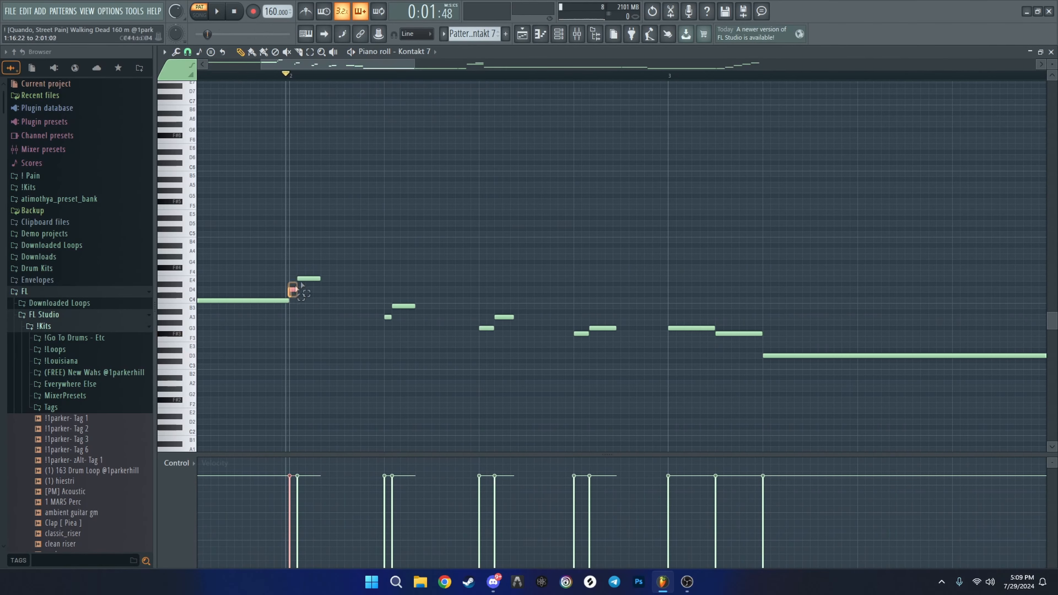
{"action": "left_click_drag", "start_coordinate": [292, 303], "coordinate": [324, 271]}
{"action": "scroll", "coordinate": [315, 284], "scroll_direction": "down", "scroll_amount": 4}
{"action": "scroll", "coordinate": [615, 317], "scroll_direction": "up", "scroll_amount": 2}
{"action": "scroll", "coordinate": [615, 316], "scroll_direction": "up", "scroll_amount": 2}
{"action": "left_click_drag", "start_coordinate": [595, 362], "coordinate": [655, 302]}
- Return to the playlist in song mode and switch to the Kontakt 7 #2 pattern in the channel rack
{"action": "key", "text": "F5"}
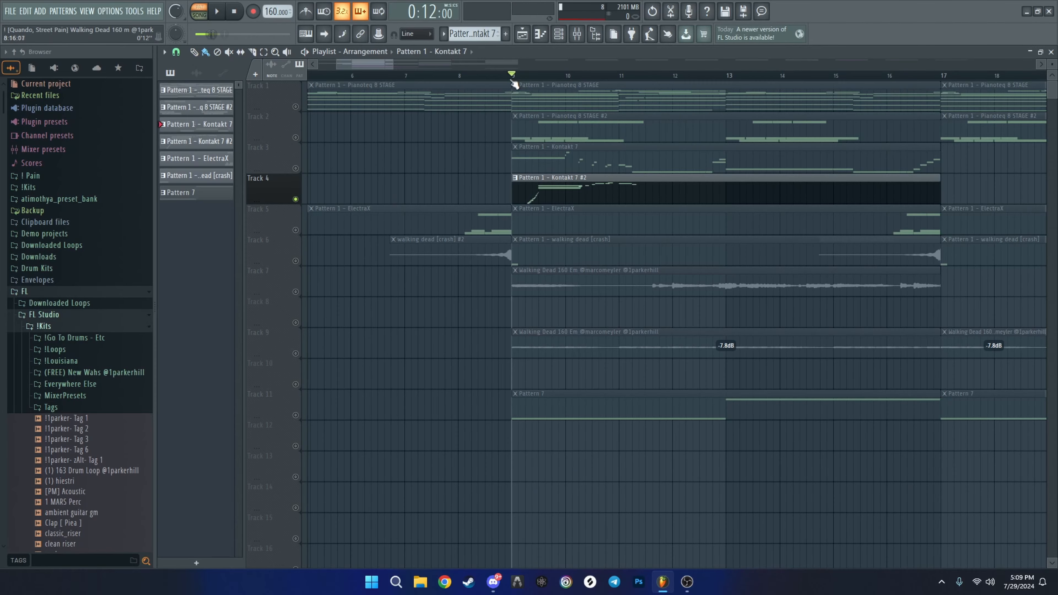
{"action": "key", "text": "l"}
{"action": "key", "text": "F6"}
{"action": "key", "text": "KP_Add"}
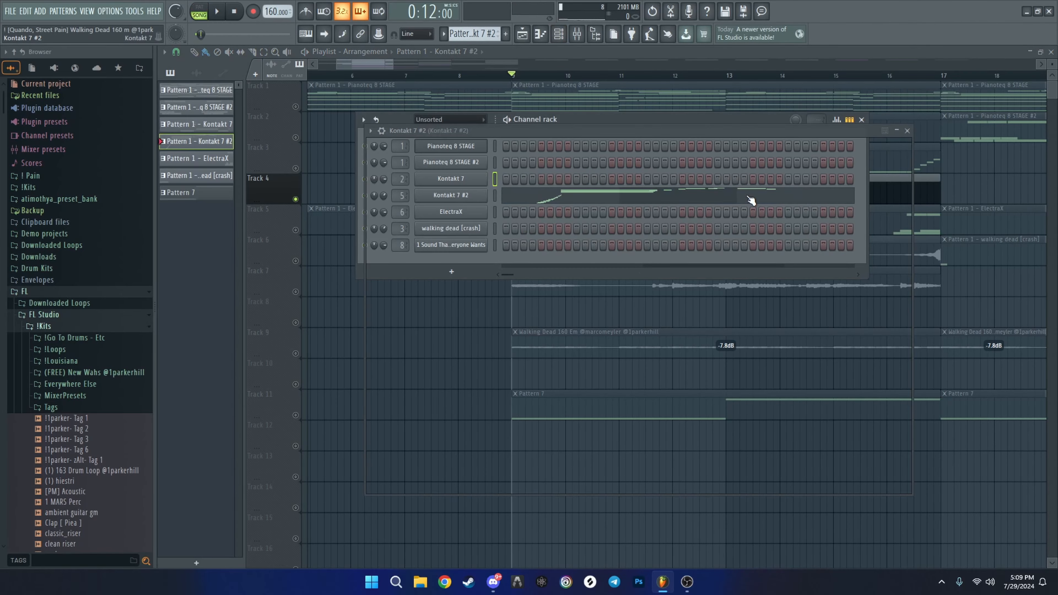
- Open the Kontakt 7 #2 instrument and browse the Gospel & Church presets of the Vintage Organs library
{"action": "left_click", "coordinate": [451, 195]}
{"action": "left_click_drag", "start_coordinate": [535, 187], "coordinate": [555, 376]}
{"action": "left_click", "coordinate": [461, 330]}
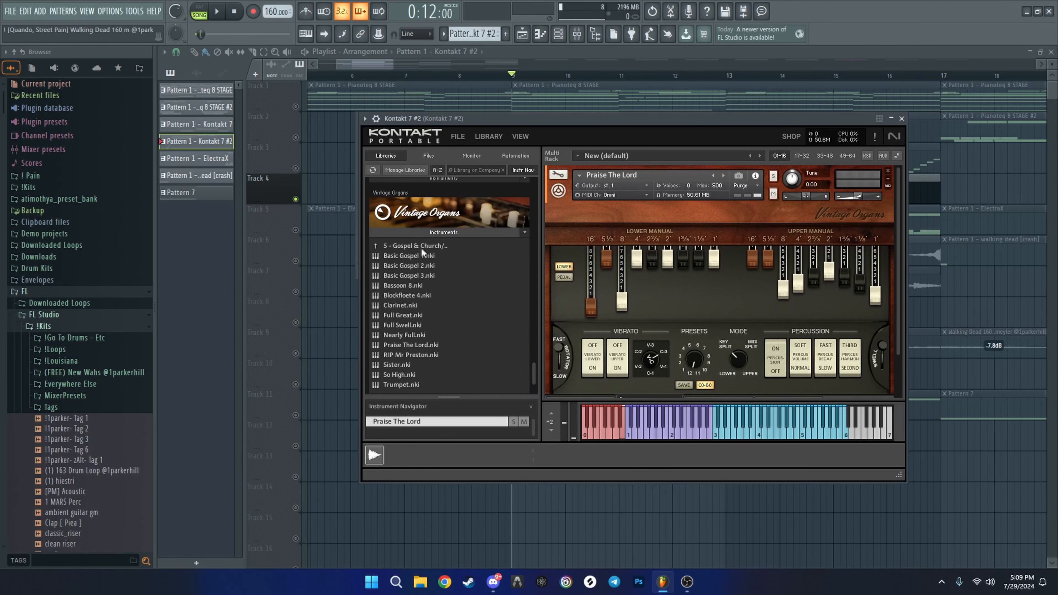
- Show the Kontakt 7 #2 notes in the piano roll and play them from bar 9 of the song
{"action": "left_click", "coordinate": [421, 247]}
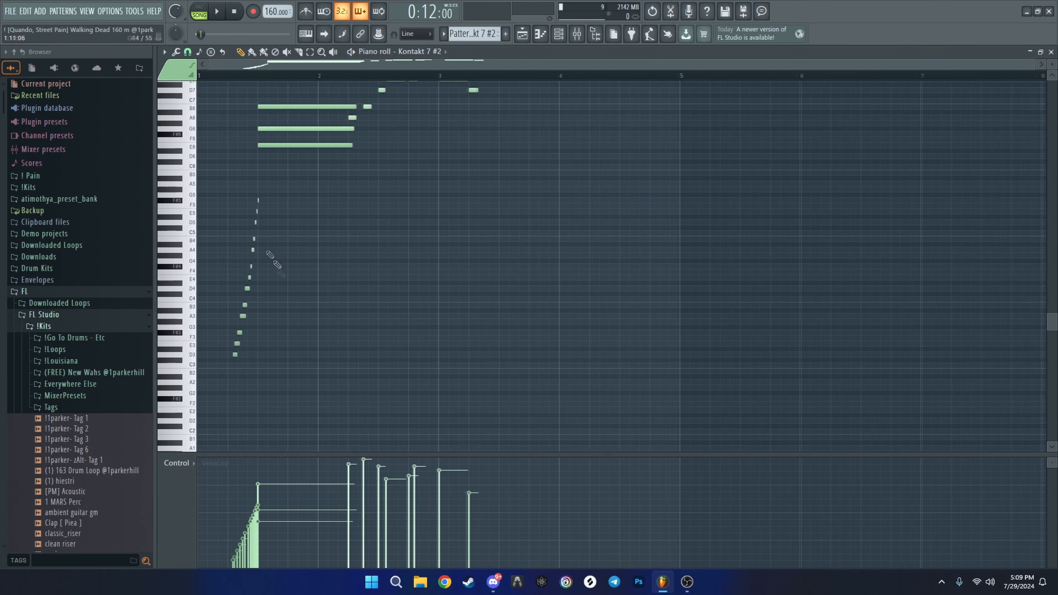
{"action": "key", "text": "space"}
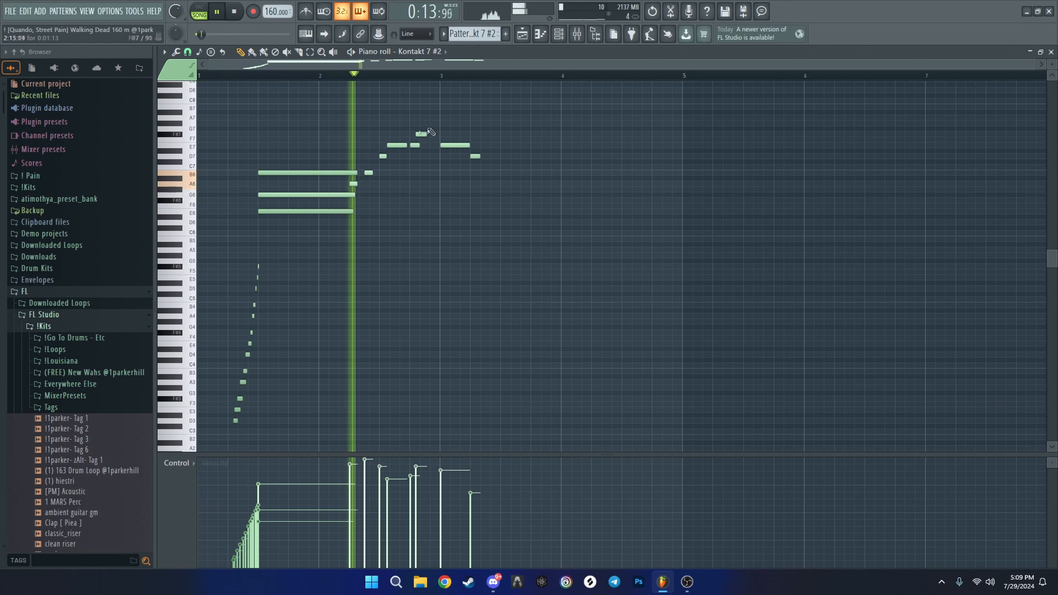
{"action": "key", "text": "space"}
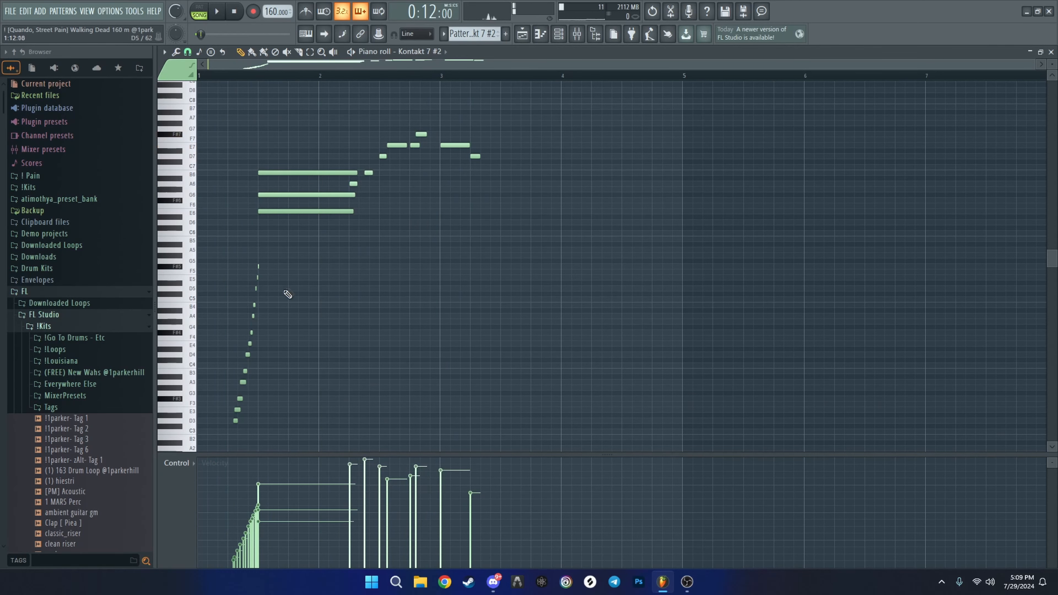
- Inspect the ValhallaVintageVerb and Fruity delay 2 effects on the Kontakt 7 #2 mixer track
{"action": "left_click", "coordinate": [577, 35]}
{"action": "left_click", "coordinate": [302, 161]}
{"action": "left_click", "coordinate": [324, 161]}
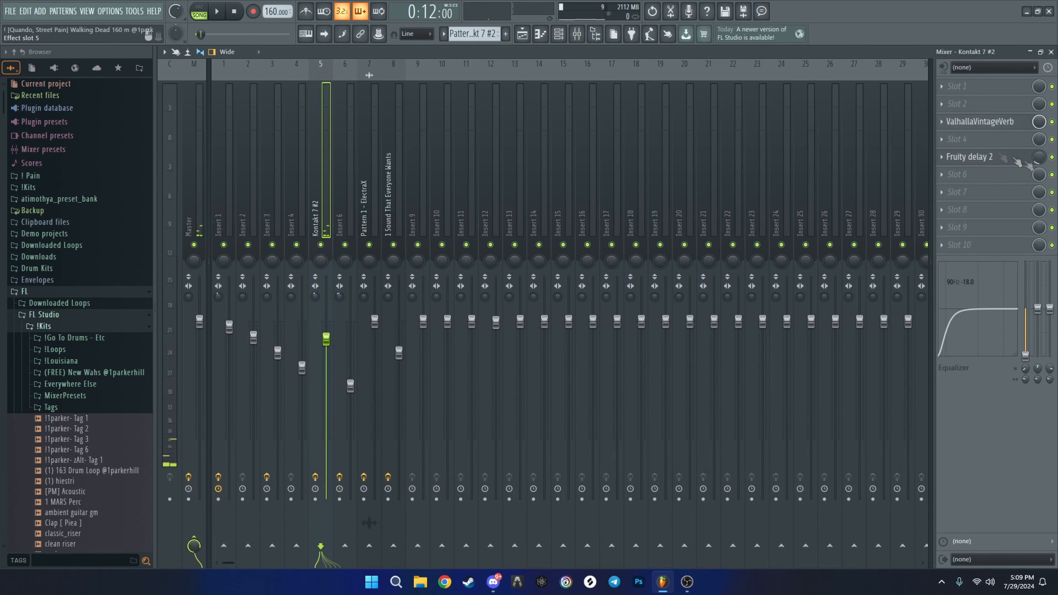
{"action": "left_click", "coordinate": [972, 126]}
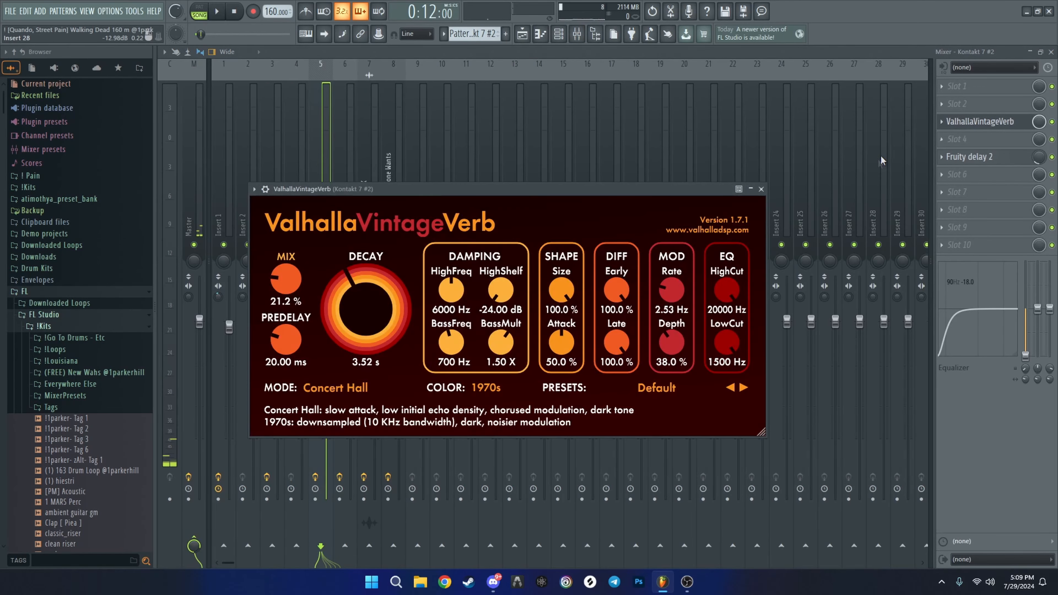
{"action": "left_click", "coordinate": [986, 158]}
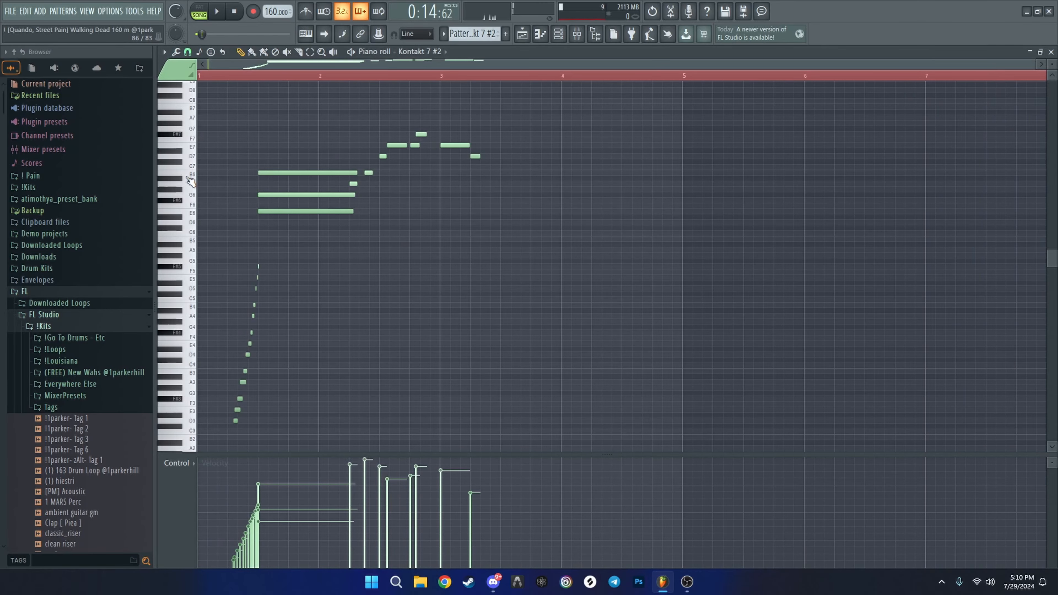
- Examine the rising run, held chord and high melody of the Kontakt 7 #2 pattern in the piano roll
{"action": "scroll", "coordinate": [204, 237], "scroll_direction": "up", "scroll_amount": 3}
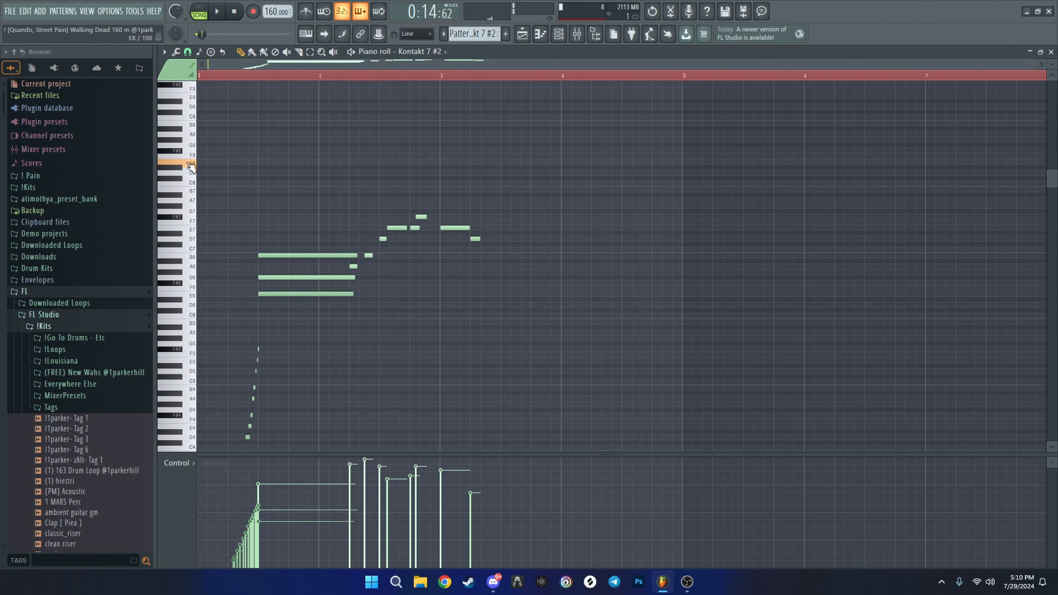
{"action": "scroll", "coordinate": [192, 129], "scroll_direction": "down", "scroll_amount": 2}
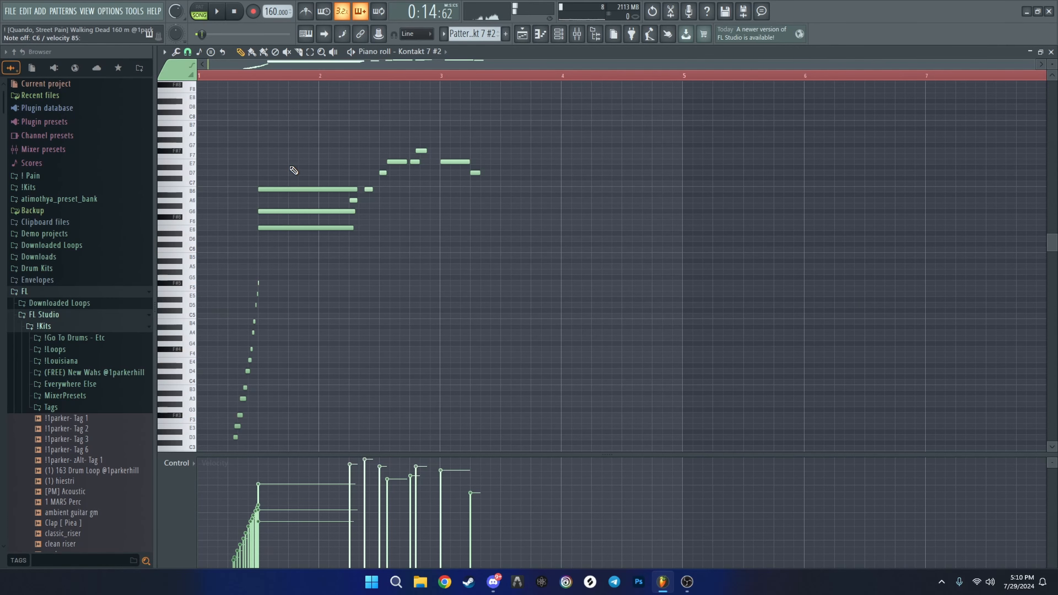
{"action": "scroll", "coordinate": [300, 162], "scroll_direction": "down", "scroll_amount": 1}
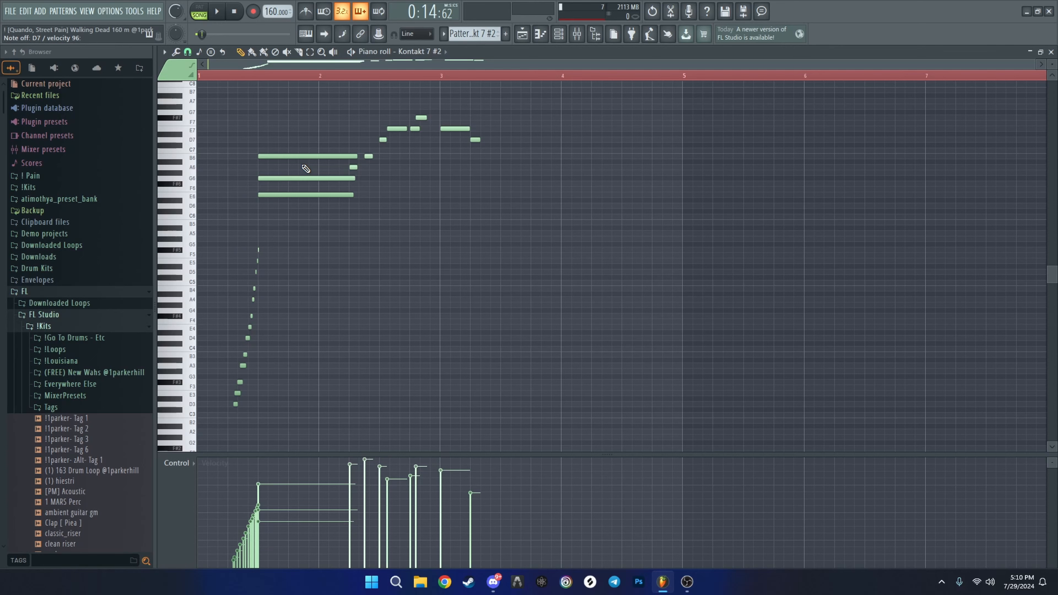
- Return to the playlist, set the playback position to bar 16 and show the ElectraX pattern in the channel rack
{"action": "key", "text": "F5"}
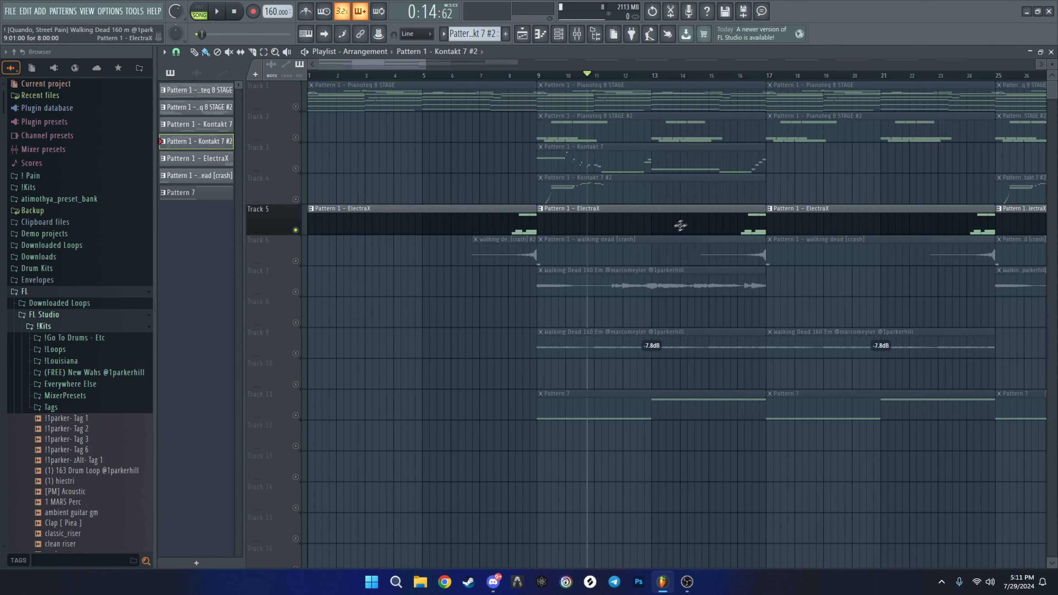
{"action": "left_click", "coordinate": [738, 76]}
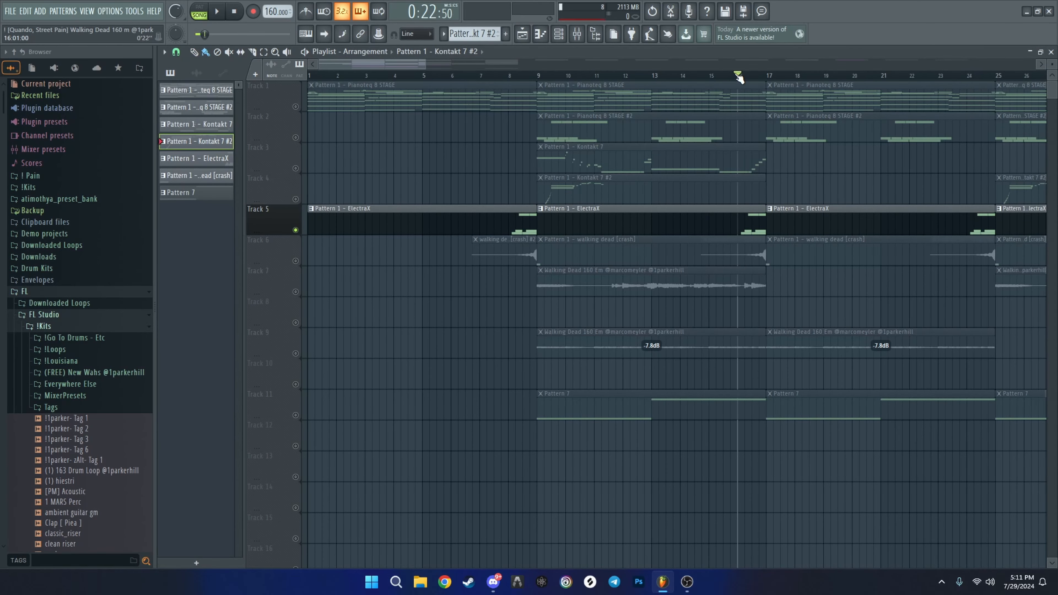
{"action": "left_click", "coordinate": [473, 34]}
{"action": "scroll", "coordinate": [700, 123], "scroll_direction": "up", "scroll_amount": 3}
{"action": "left_click", "coordinate": [560, 34]}
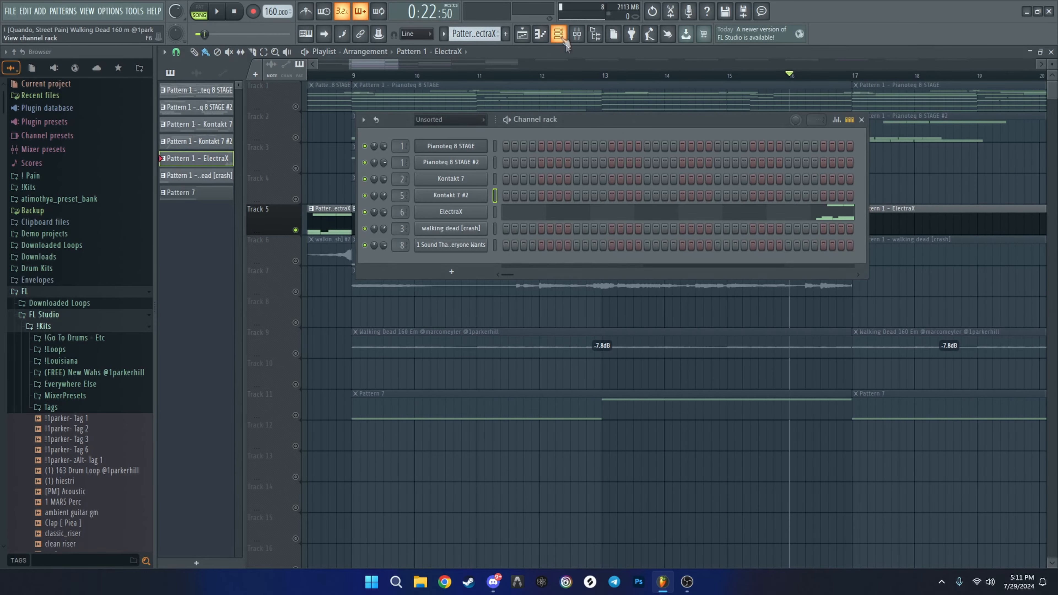
- Open the ElectraX notes in the piano roll and play the closing phrase in bar 8
{"action": "left_click", "coordinate": [749, 213]}
{"action": "scroll", "coordinate": [748, 233], "scroll_direction": "up", "scroll_amount": 3}
{"action": "left_click_drag", "start_coordinate": [600, 240], "coordinate": [929, 122]}
{"action": "scroll", "coordinate": [655, 203], "scroll_direction": "up", "scroll_amount": 2}
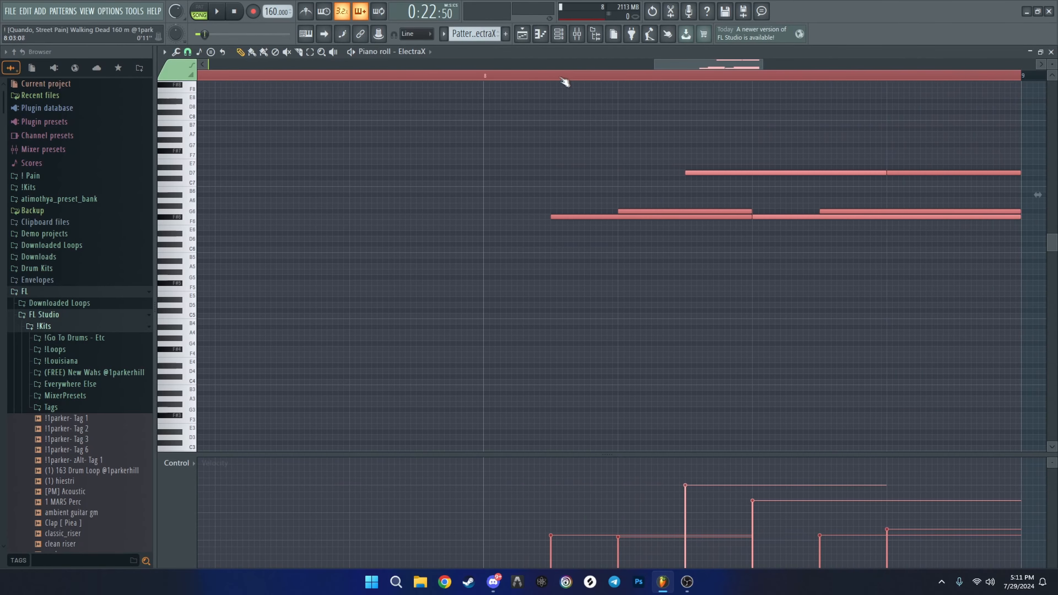
{"action": "key", "text": "space"}
{"action": "scroll", "coordinate": [575, 77], "scroll_direction": "down", "scroll_amount": 5}
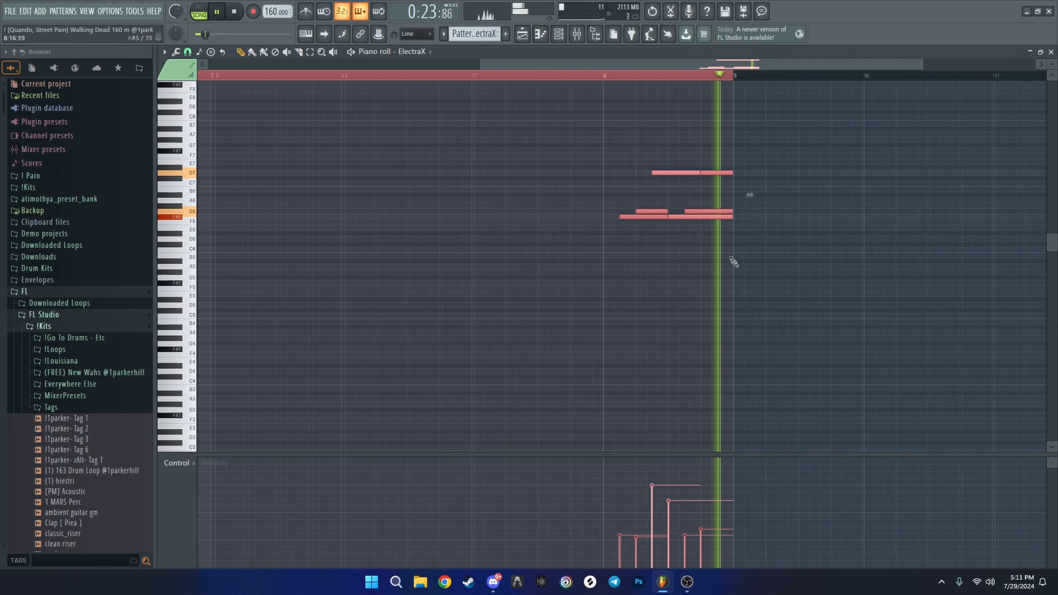
- Open the ElectraX instrument from the channel rack to view its Bell - Pleasant preset
{"action": "left_click", "coordinate": [559, 35]}
{"action": "left_click", "coordinate": [470, 213]}
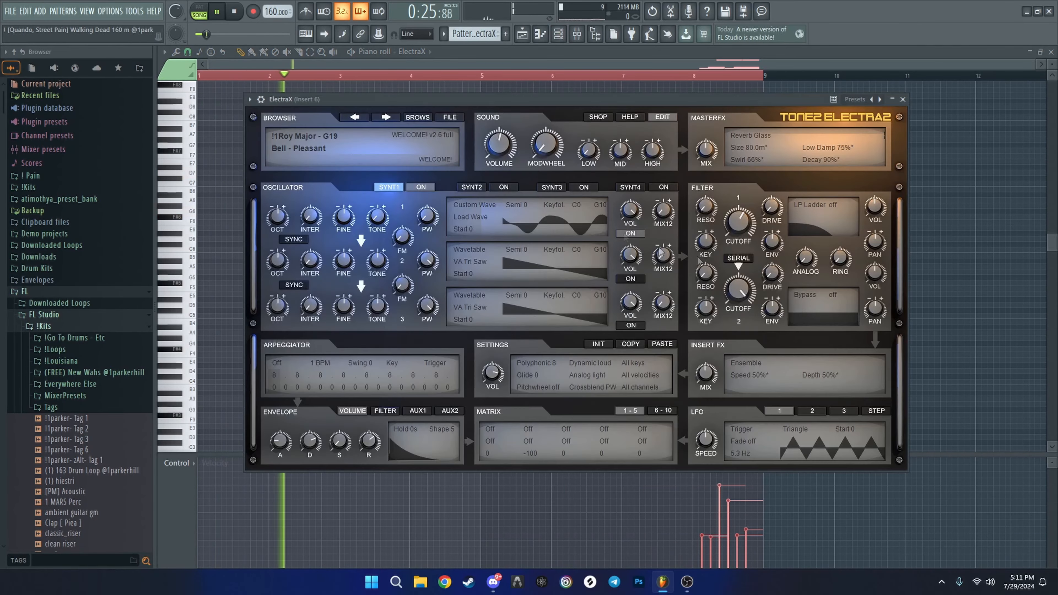
{"action": "left_click", "coordinate": [355, 144]}
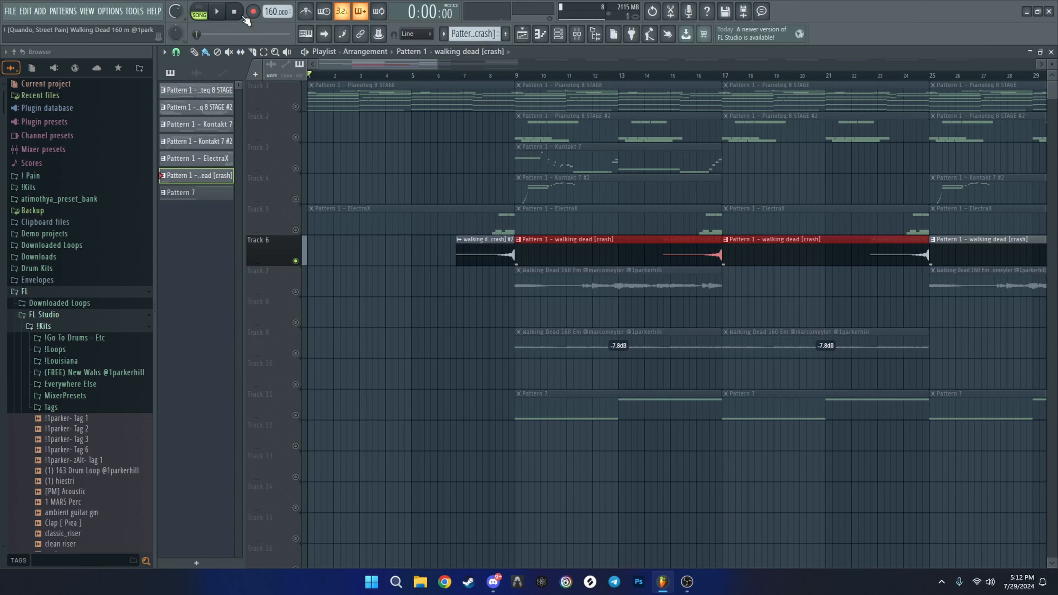
- Solo Track 11 in the playlist and play Pattern 7 from bar 9
{"action": "right_click", "coordinate": [297, 415]}
{"action": "left_click", "coordinate": [516, 76]}
{"action": "key", "text": "space"}
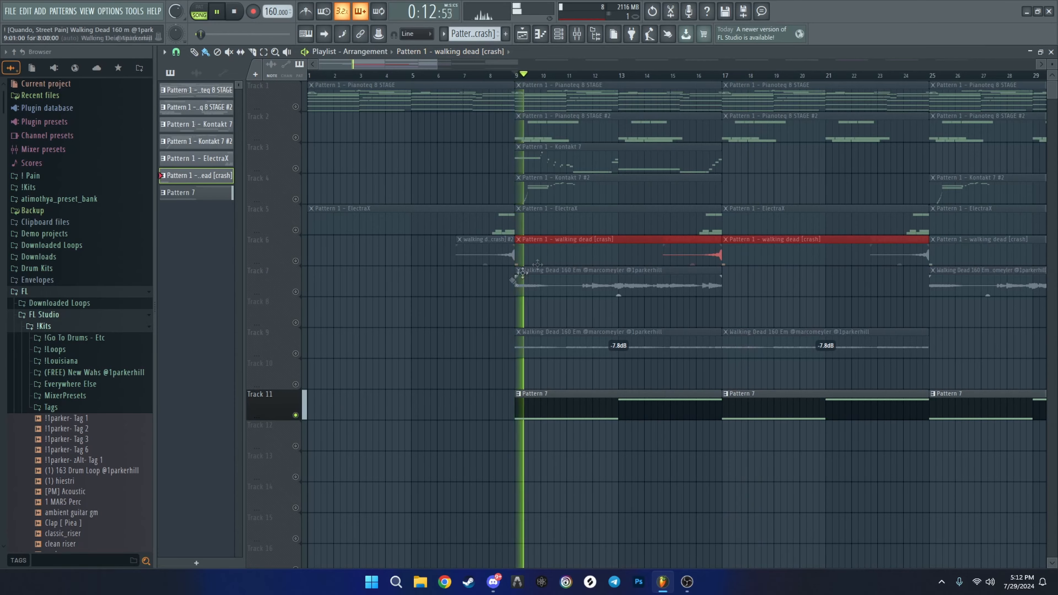
{"action": "left_click_drag", "start_coordinate": [404, 64], "coordinate": [433, 75]}
{"action": "left_click", "coordinate": [361, 75]}
{"action": "scroll", "coordinate": [369, 342], "scroll_direction": "down", "scroll_amount": 5}
{"action": "scroll", "coordinate": [302, 199], "scroll_direction": "up", "scroll_amount": 5}
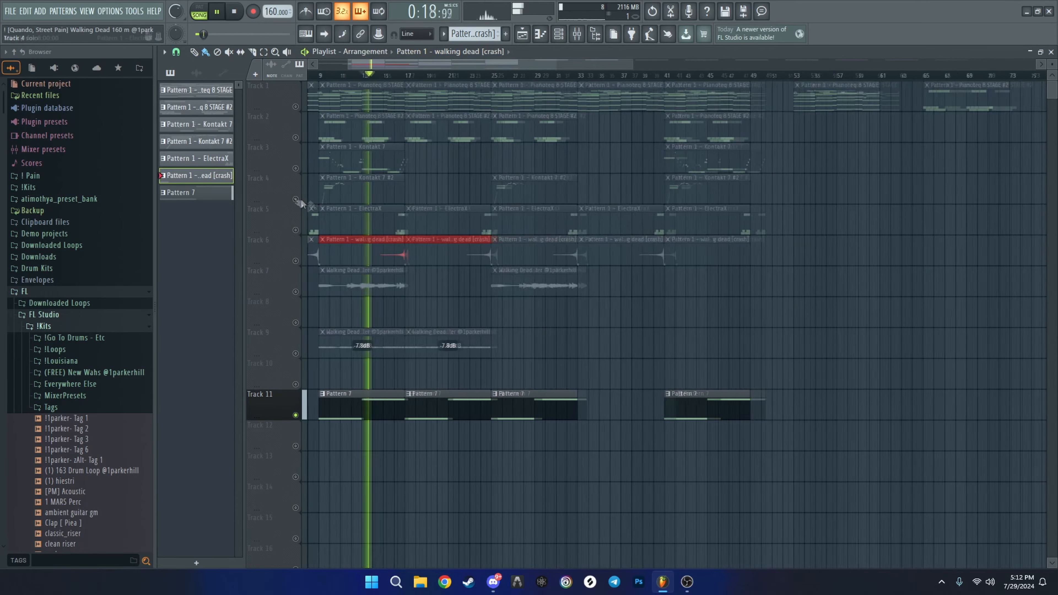
- Stop playback, return to bar 9 and inspect ValhallaVintageVerb on the 1 Sound That Everyone Wants mixer track
{"action": "key", "text": "space"}
{"action": "left_click", "coordinate": [347, 76]}
{"action": "left_click", "coordinate": [577, 34]}
{"action": "left_click", "coordinate": [394, 182]}
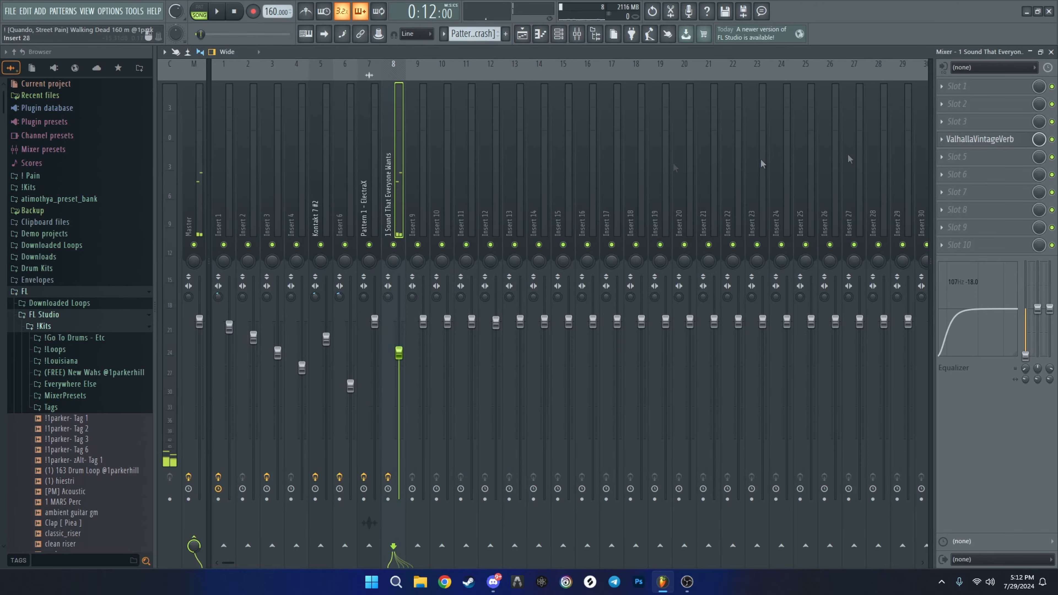
{"action": "left_click", "coordinate": [987, 140]}
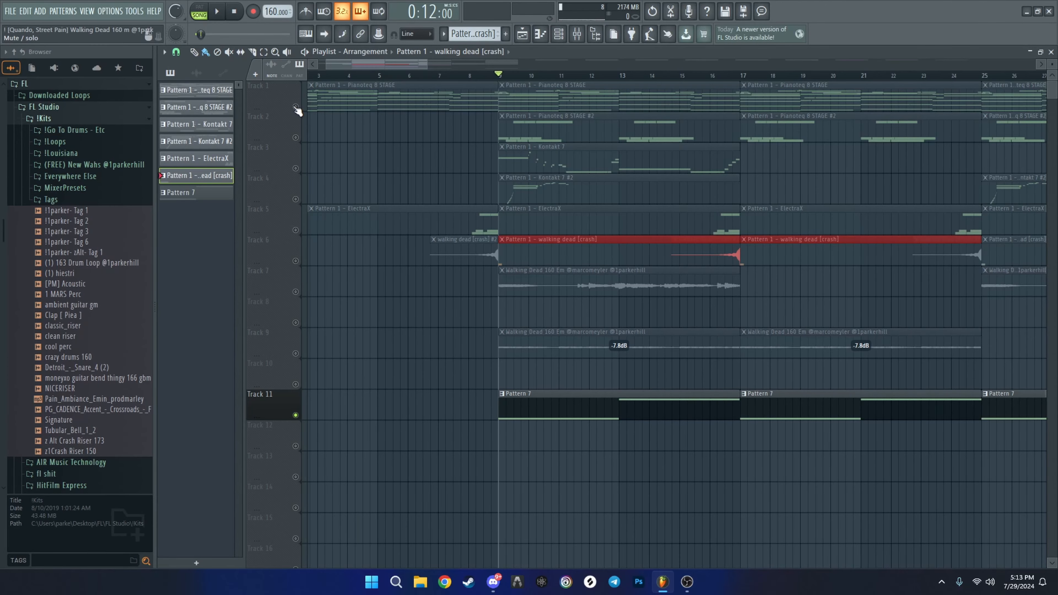
- Enable tracks 1 to 6 alongside Track 11 in the playlist and play the combined loop from bar 9
{"action": "right_click", "coordinate": [296, 108]}
{"action": "left_click", "coordinate": [296, 139]}
{"action": "left_click", "coordinate": [297, 169]}
{"action": "left_click", "coordinate": [296, 200]}
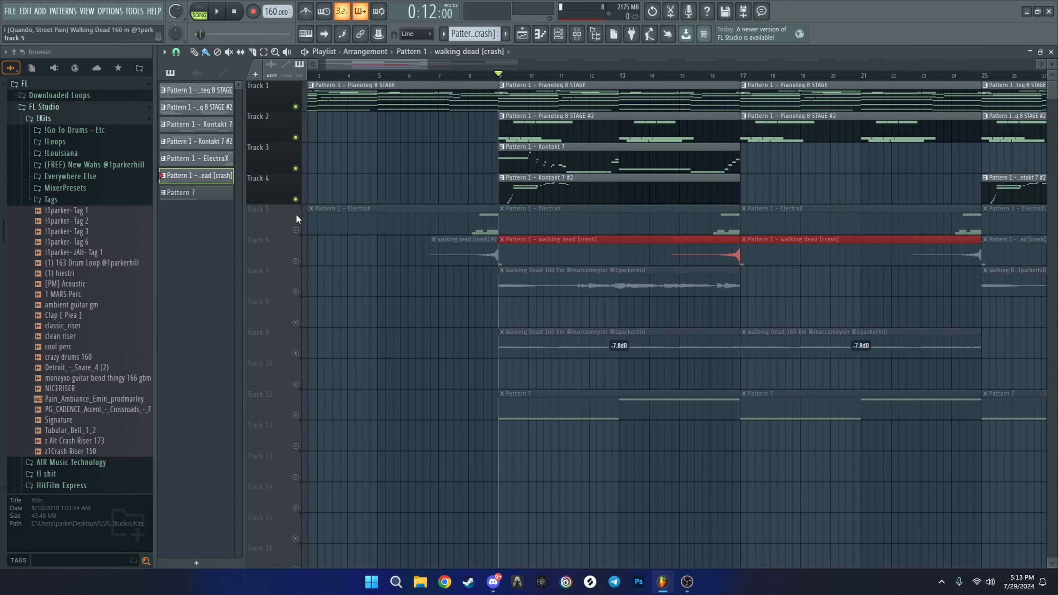
{"action": "left_click", "coordinate": [297, 230]}
{"action": "left_click", "coordinate": [296, 261]}
{"action": "left_click", "coordinate": [295, 415]}
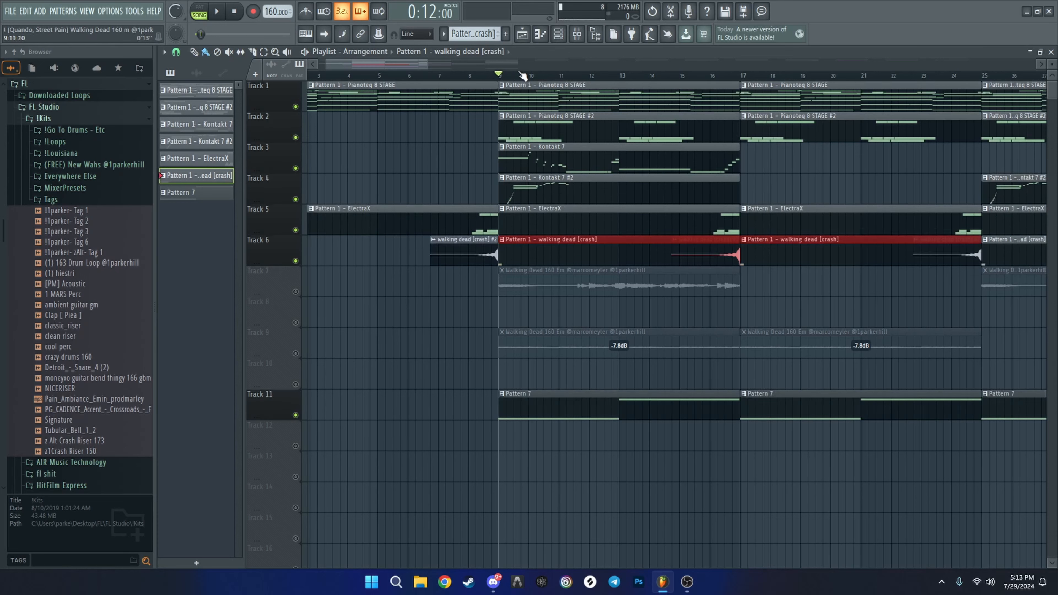
{"action": "key", "text": "space"}
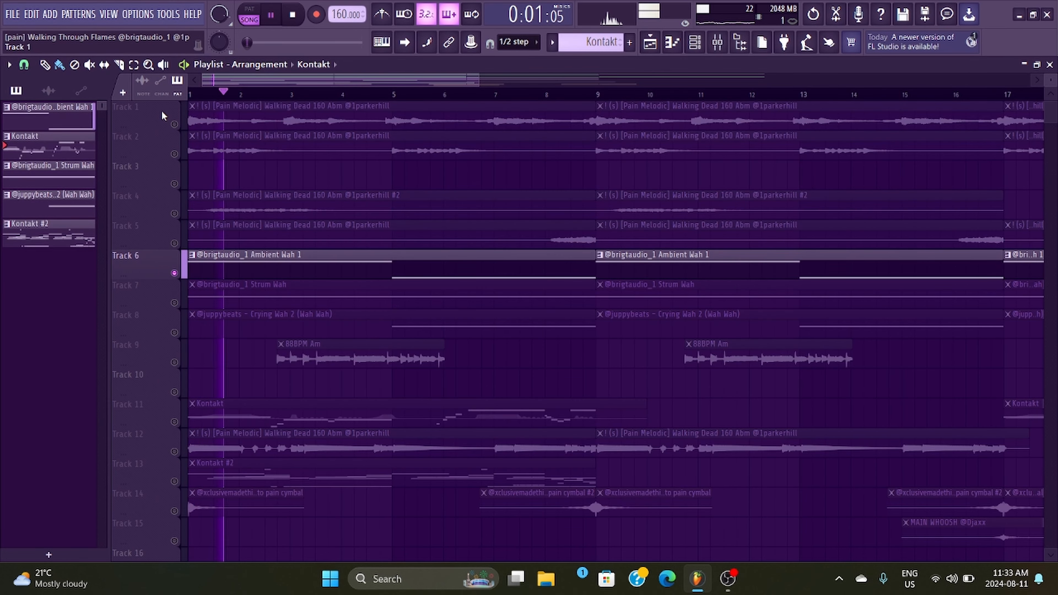
- Audition the ambient, strum and crying wah patterns on tracks 6 to 8 of the Walking Through Flames project
{"action": "key", "text": "space"}
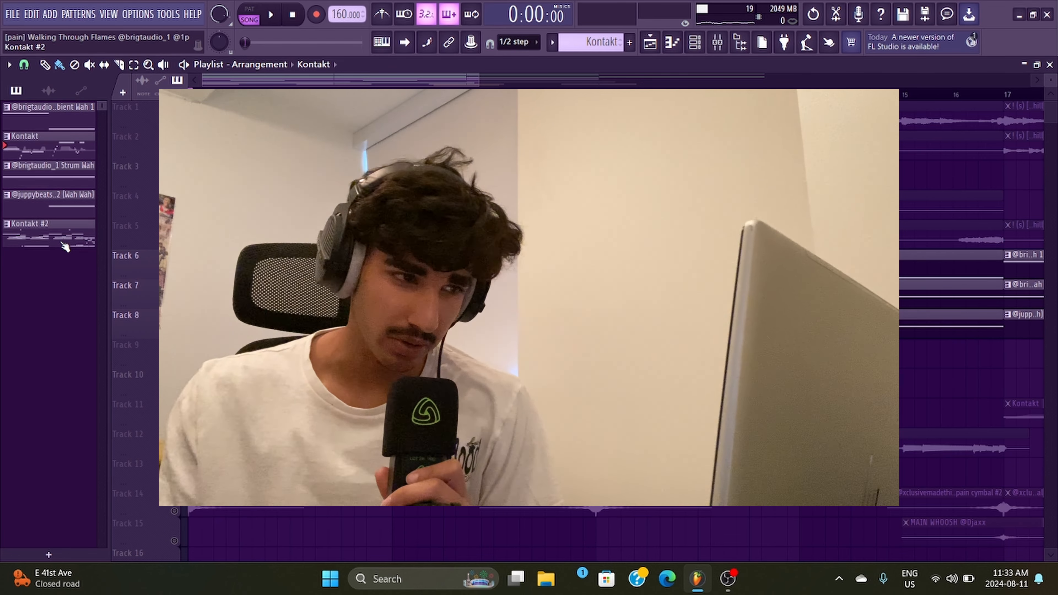
{"action": "key", "text": "space"}
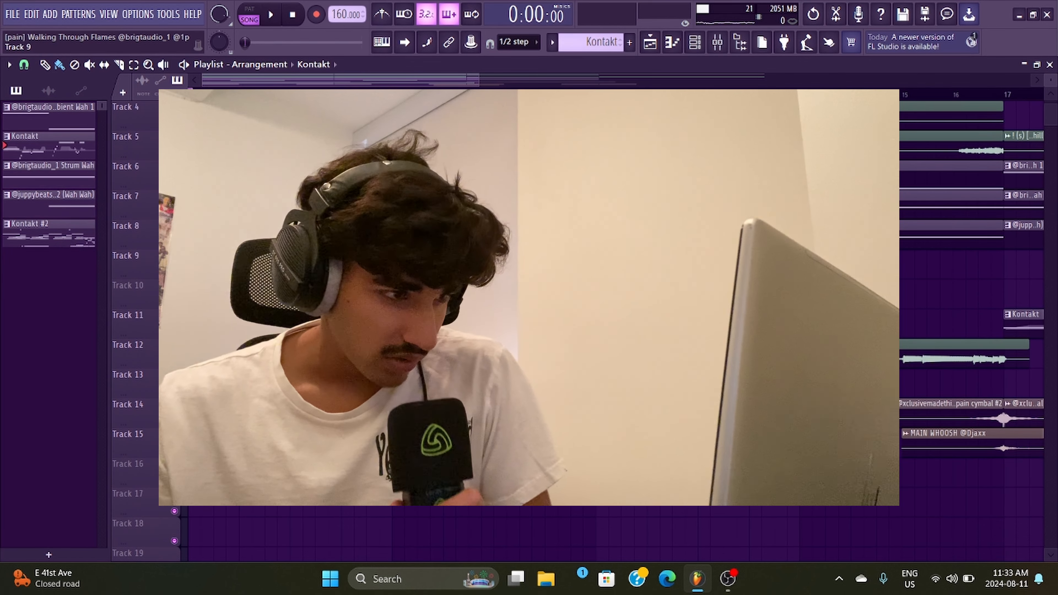
- Audition the 88BPM Am clip on Track 9 in solo from bar 2, and unsolo the track
{"action": "scroll", "coordinate": [268, 86], "scroll_direction": "down", "scroll_amount": 3}
{"action": "left_click", "coordinate": [269, 92]}
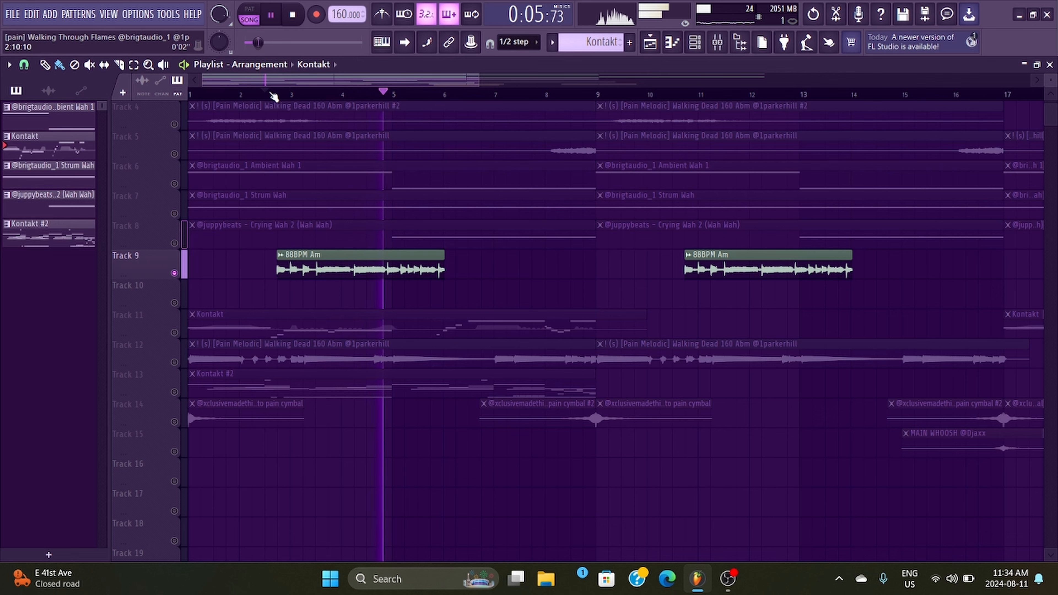
{"action": "key", "text": "space"}
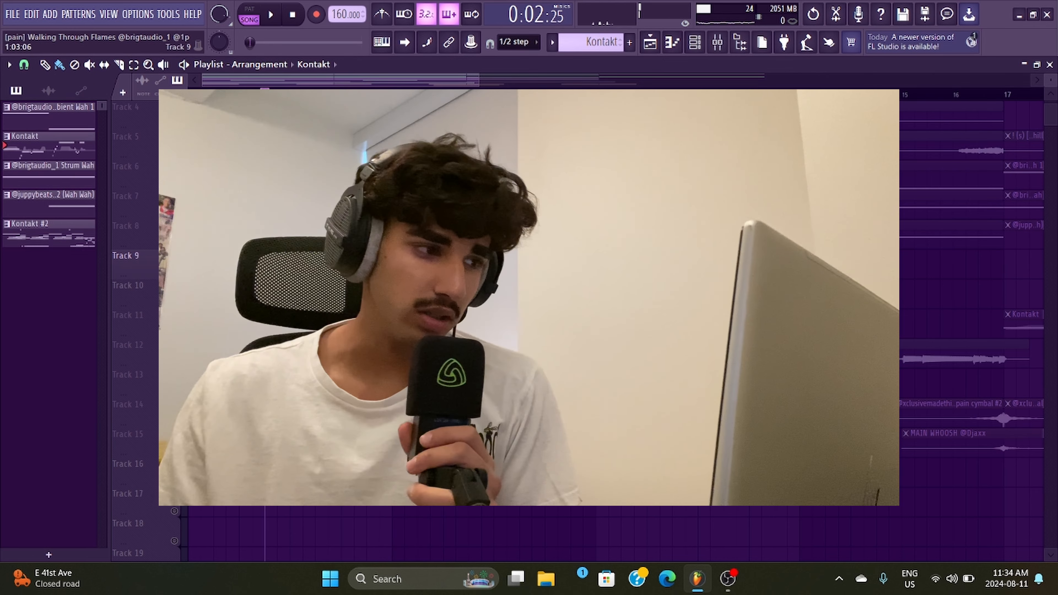
{"action": "right_click", "coordinate": [174, 273]}
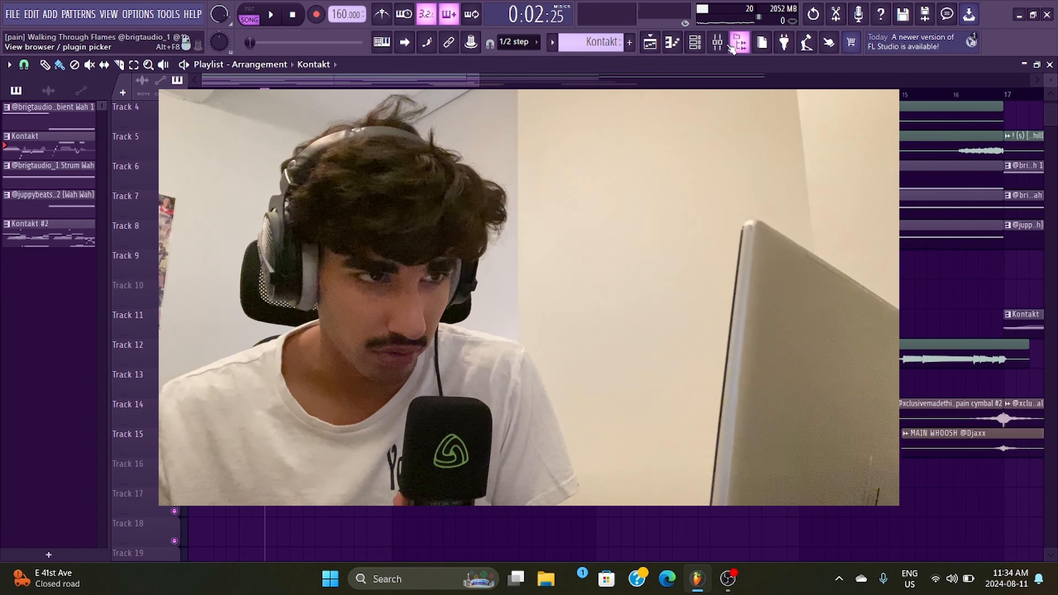
- Close the Sensual Sax (PG) instrument over the mixer and delete the Kontakt 7 channel from the channel rack
{"action": "key", "text": "F9"}
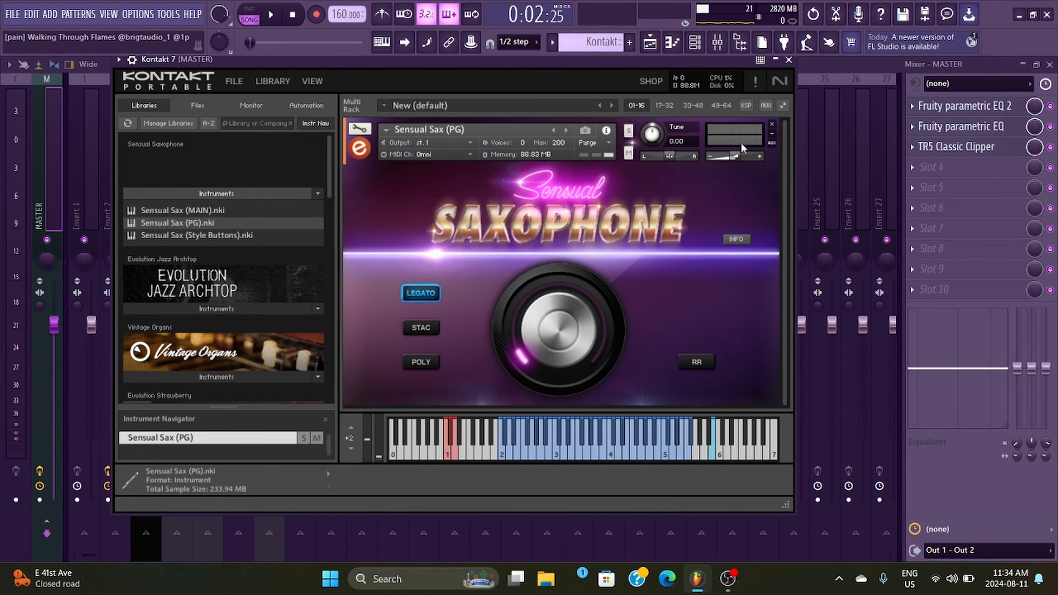
{"action": "left_click", "coordinate": [789, 62]}
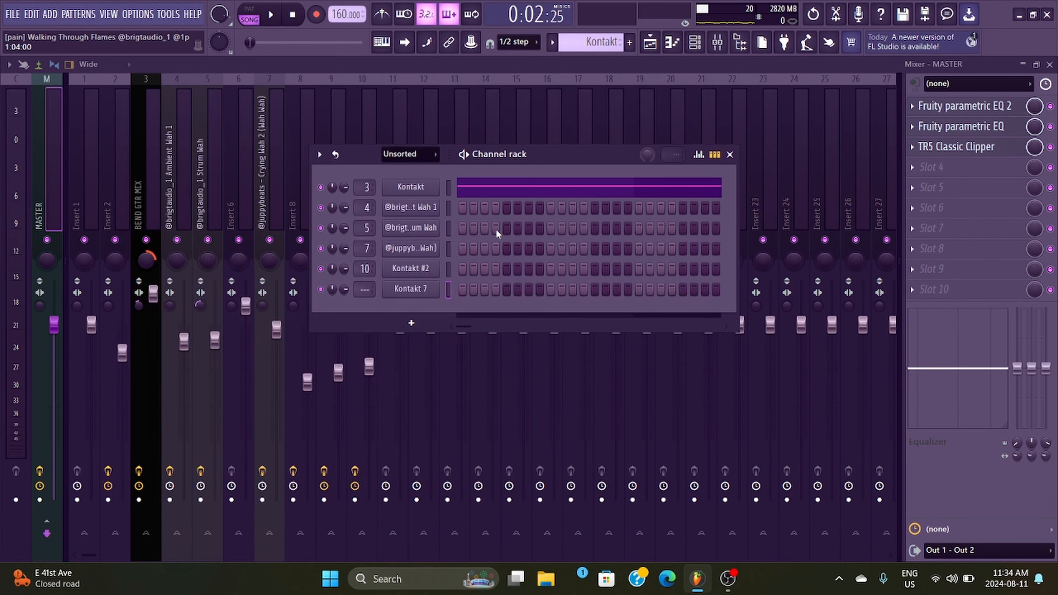
{"action": "right_click", "coordinate": [394, 273]}
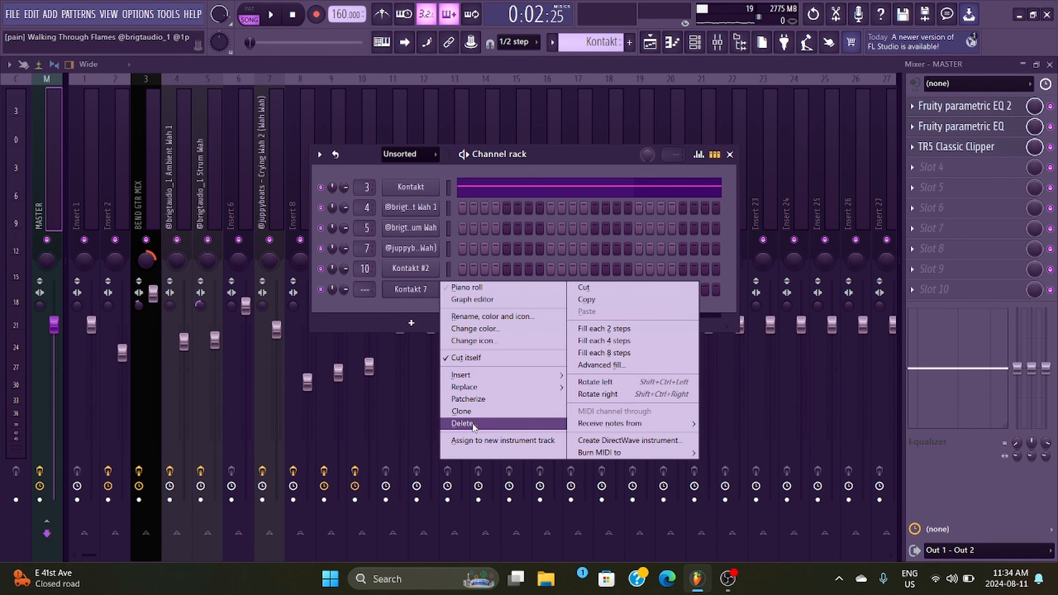
{"action": "left_click", "coordinate": [464, 417]}
{"action": "left_click", "coordinate": [577, 333]}
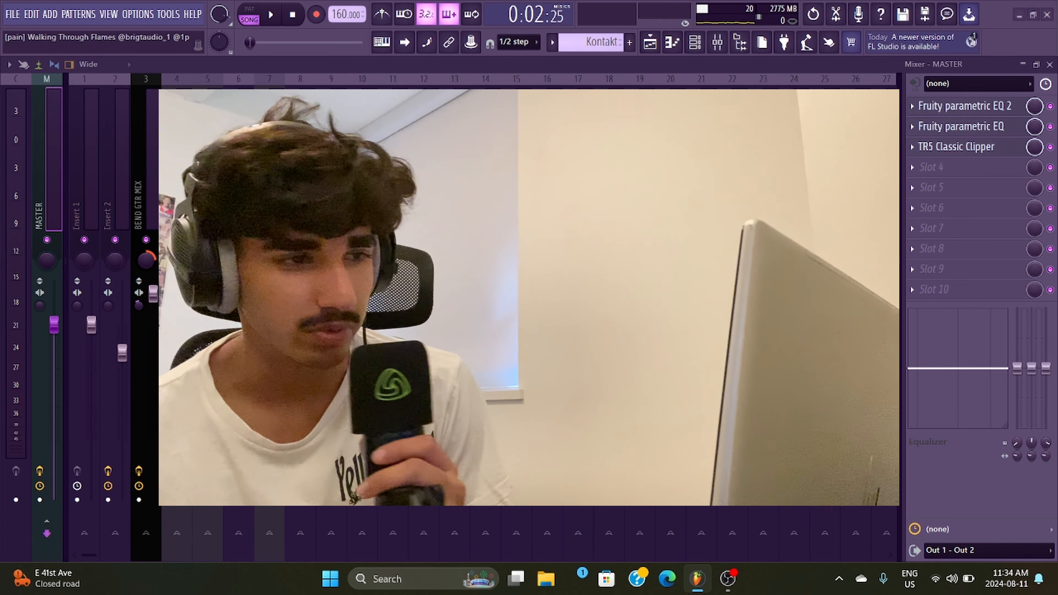
- Open the Fruity Flanger on mixer Insert 9 to inspect its settings
{"action": "left_click", "coordinate": [657, 47]}
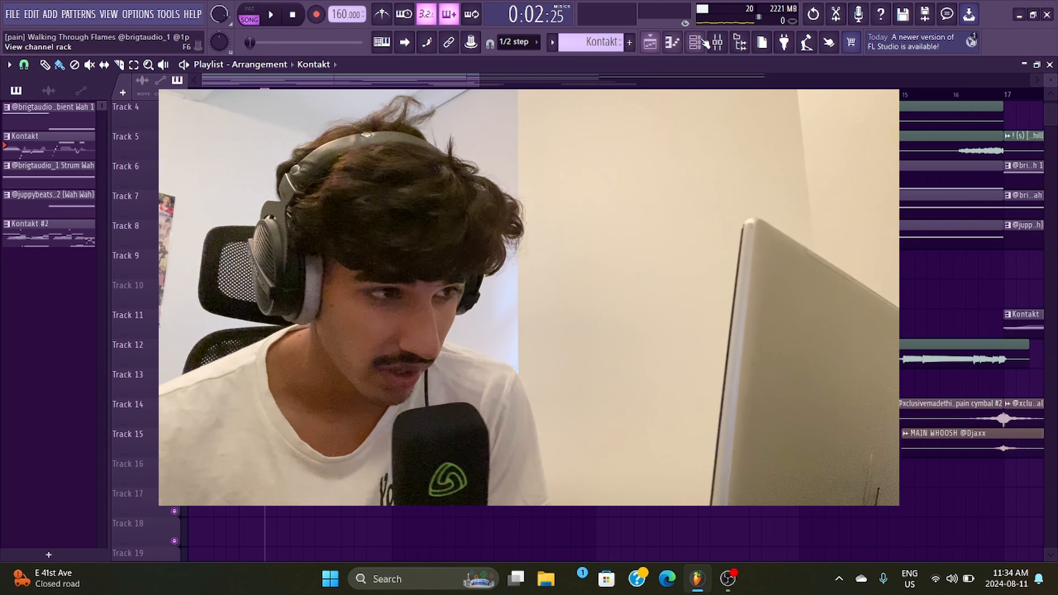
{"action": "left_click", "coordinate": [718, 41]}
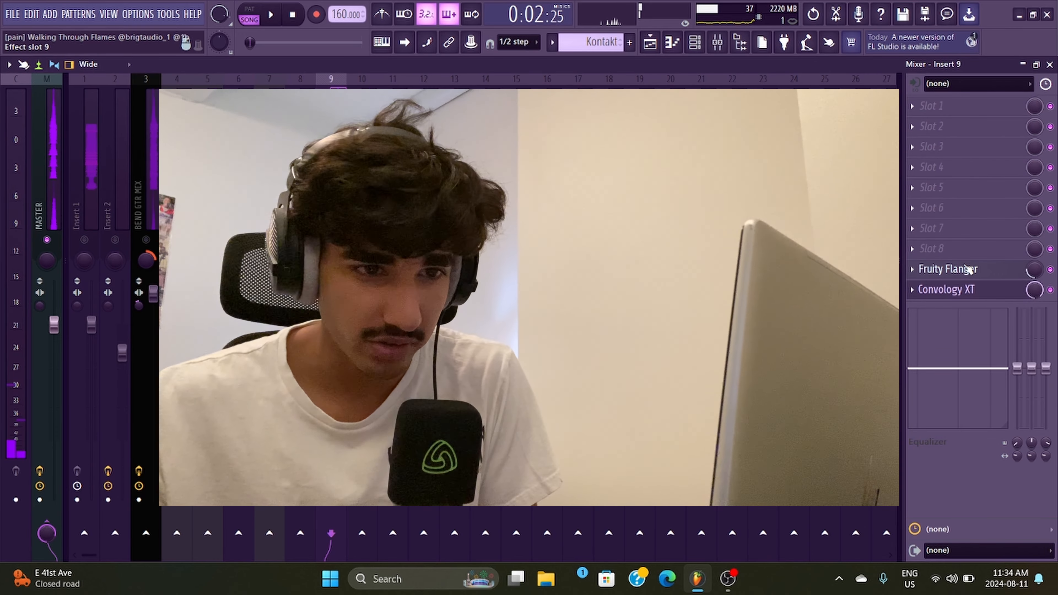
{"action": "left_click", "coordinate": [969, 269]}
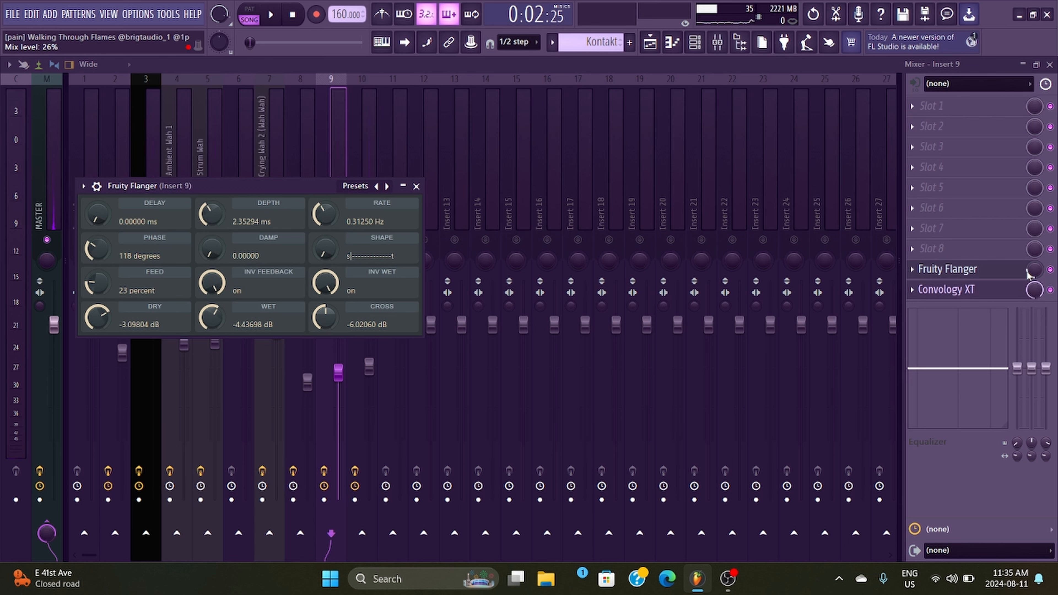
- Audition Insert 9 with the Fruity Flanger mix level at 100%, turn the level back down, and open Convology XT to inspect its settings
{"action": "left_click_drag", "start_coordinate": [1039, 273], "coordinate": [1039, 260]}
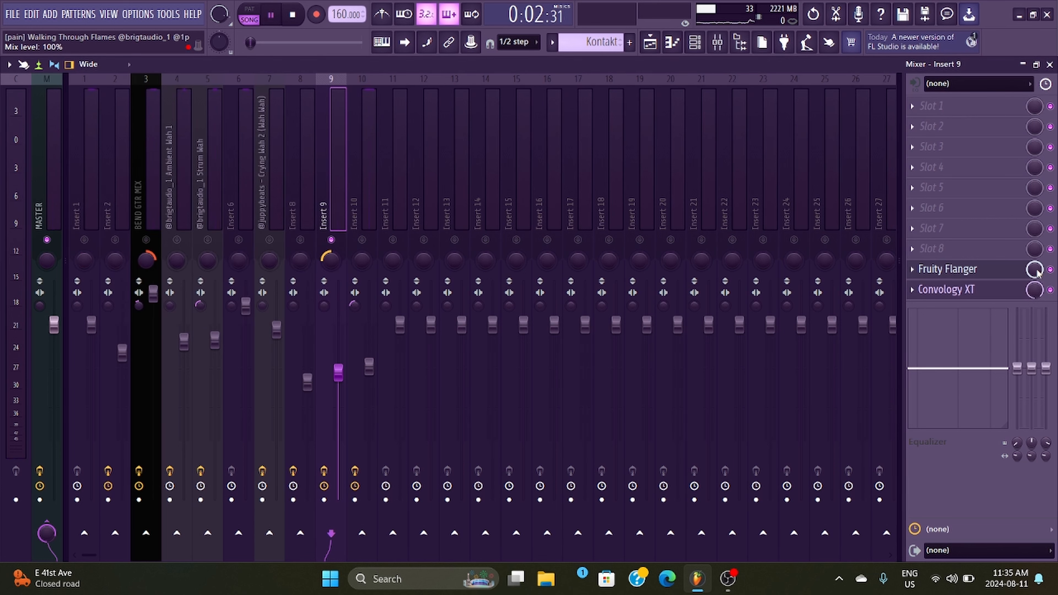
{"action": "key", "text": "space"}
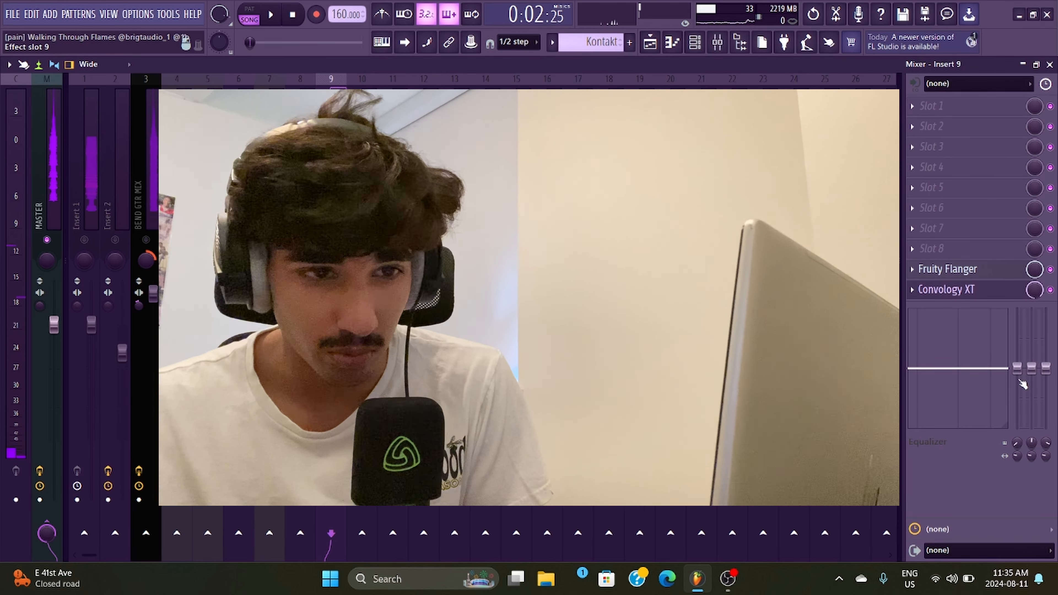
{"action": "left_click_drag", "start_coordinate": [1035, 269], "coordinate": [1034, 276]}
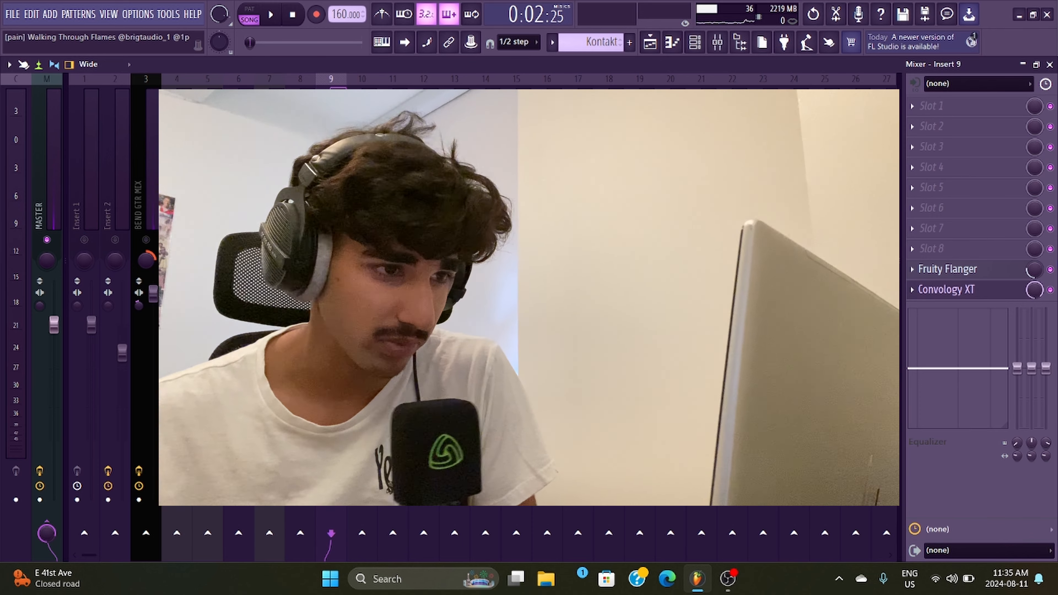
{"action": "left_click", "coordinate": [982, 297]}
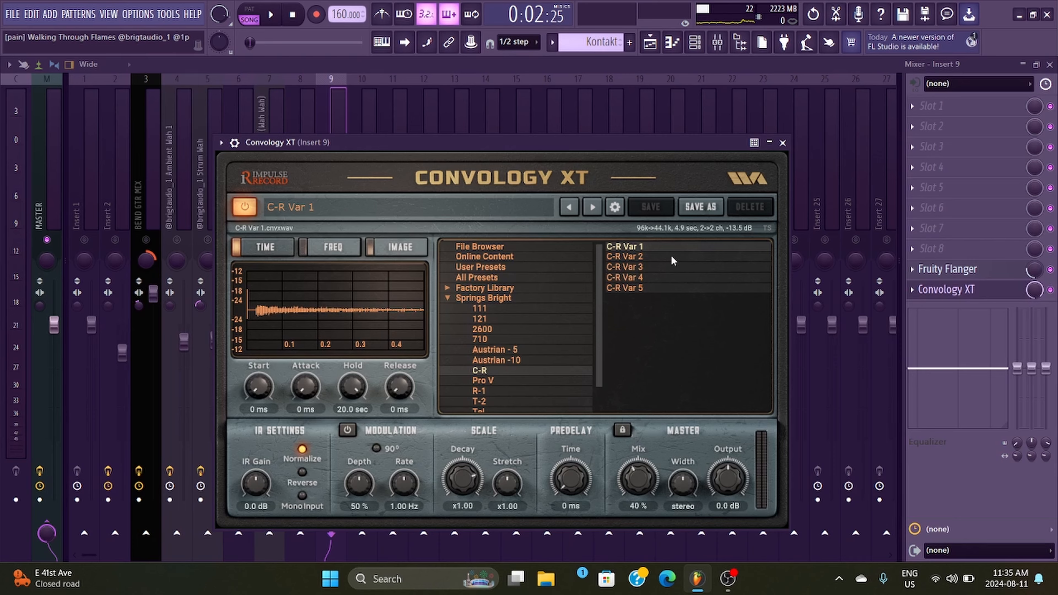
- Return to the playlist, open the Kontakt pattern in the piano roll, and audition its melody notes from the start
{"action": "left_click", "coordinate": [650, 43]}
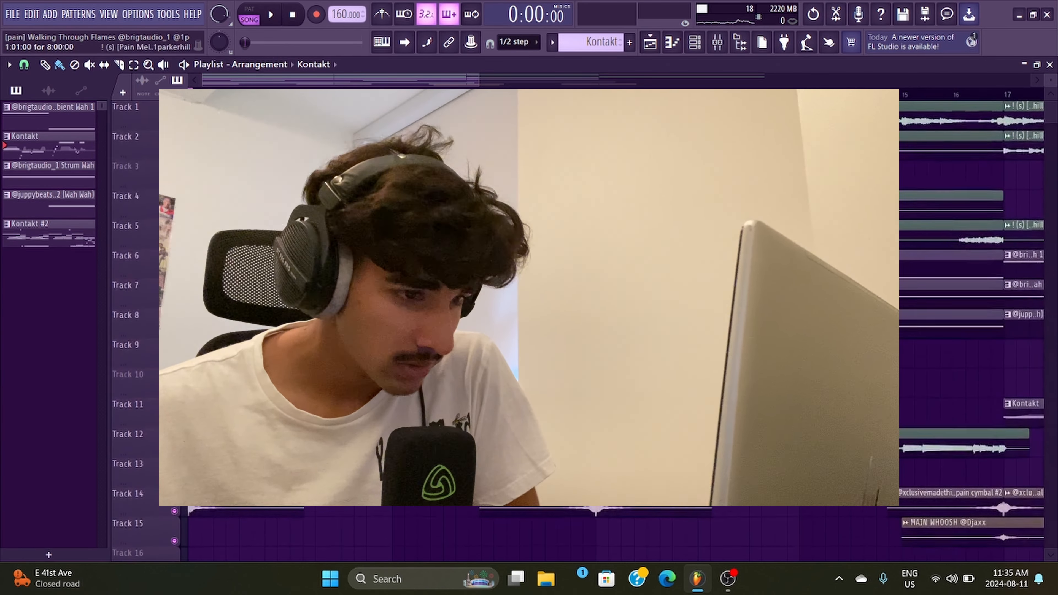
{"action": "key", "text": "F7"}
{"action": "left_click_drag", "start_coordinate": [315, 78], "coordinate": [161, 71]}
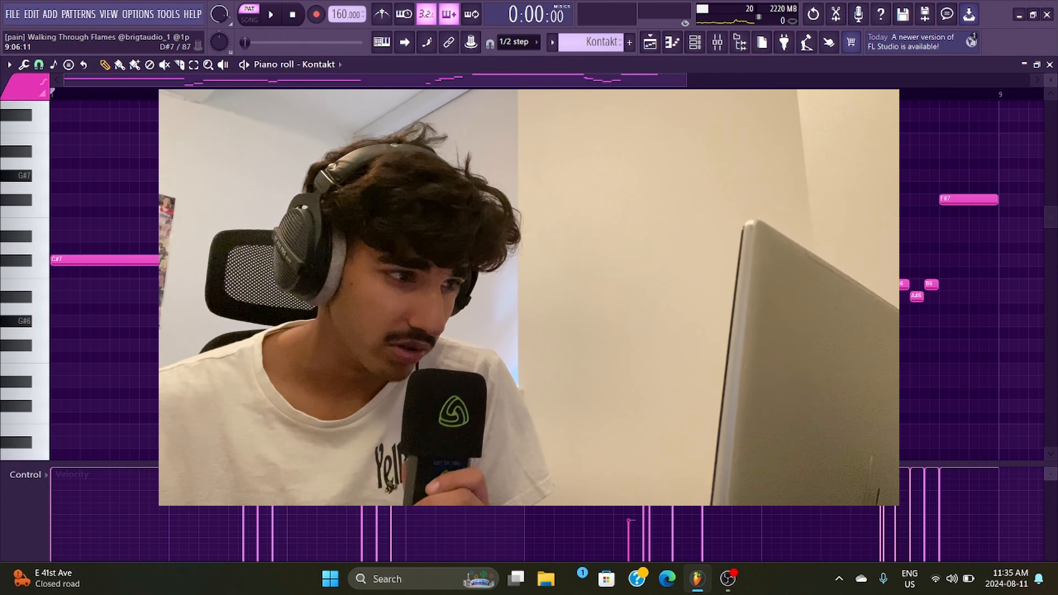
{"action": "key", "text": "space"}
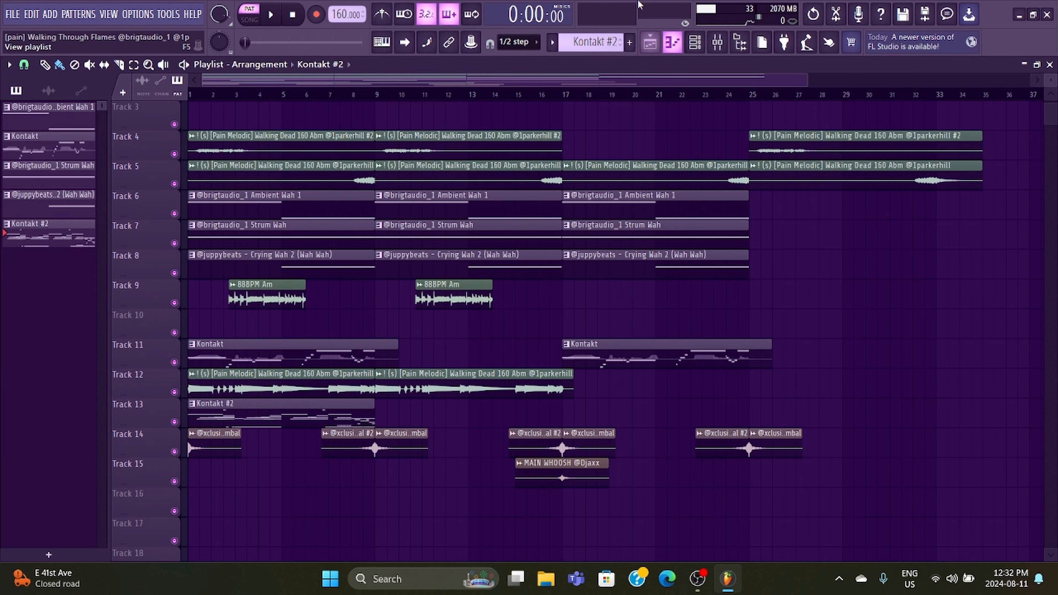
- Open the Kontakt clip on Track 11 in the piano roll instead of the Kontakt #2 clip on Track 13
{"action": "double_click", "coordinate": [261, 407]}
{"action": "key", "text": "Escape"}
{"action": "left_click", "coordinate": [247, 349]}
{"action": "double_click", "coordinate": [269, 350]}
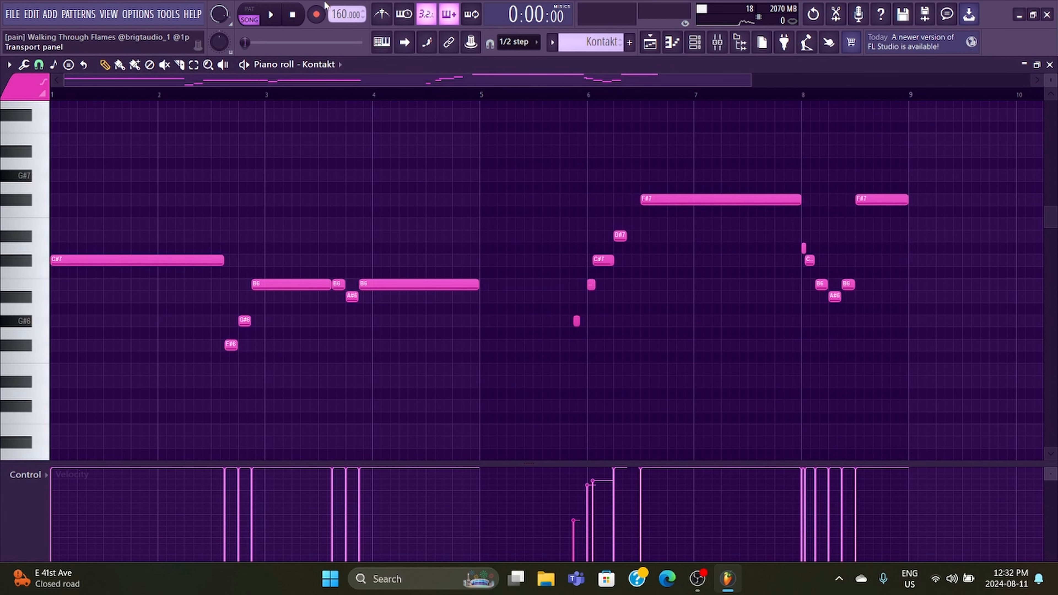
- Inspect the Kontakt channel's Electric Sunburst Deluxe (Melody) instrument, moving its window clear of the piano roll notes
{"action": "key", "text": "r"}
{"action": "left_click", "coordinate": [675, 146]}
{"action": "left_click", "coordinate": [694, 42]}
{"action": "left_click", "coordinate": [398, 193]}
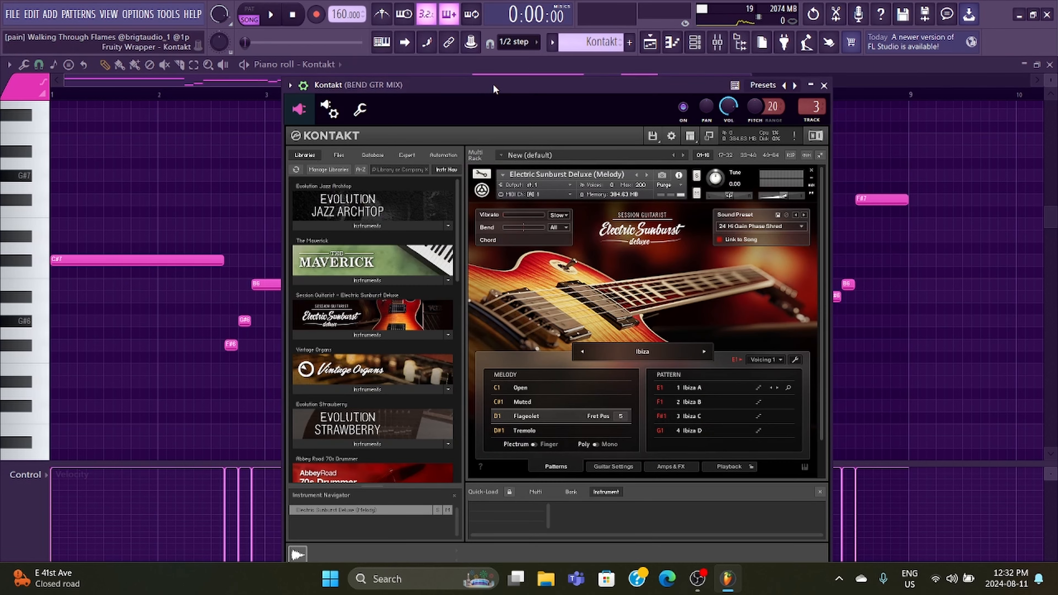
{"action": "left_click_drag", "start_coordinate": [493, 83], "coordinate": [332, 435]}
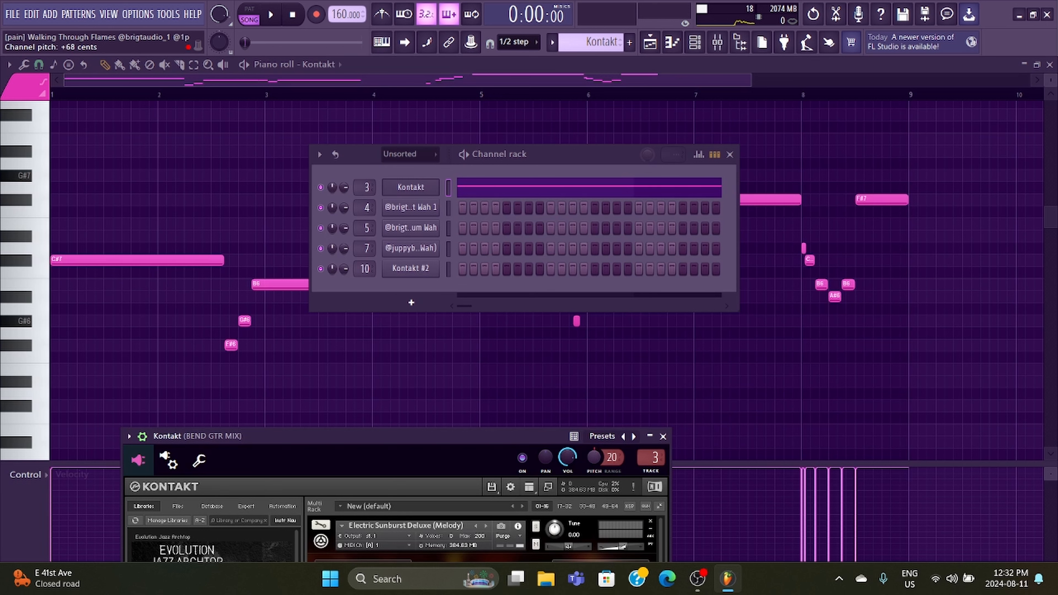
{"action": "left_click", "coordinate": [655, 46]}
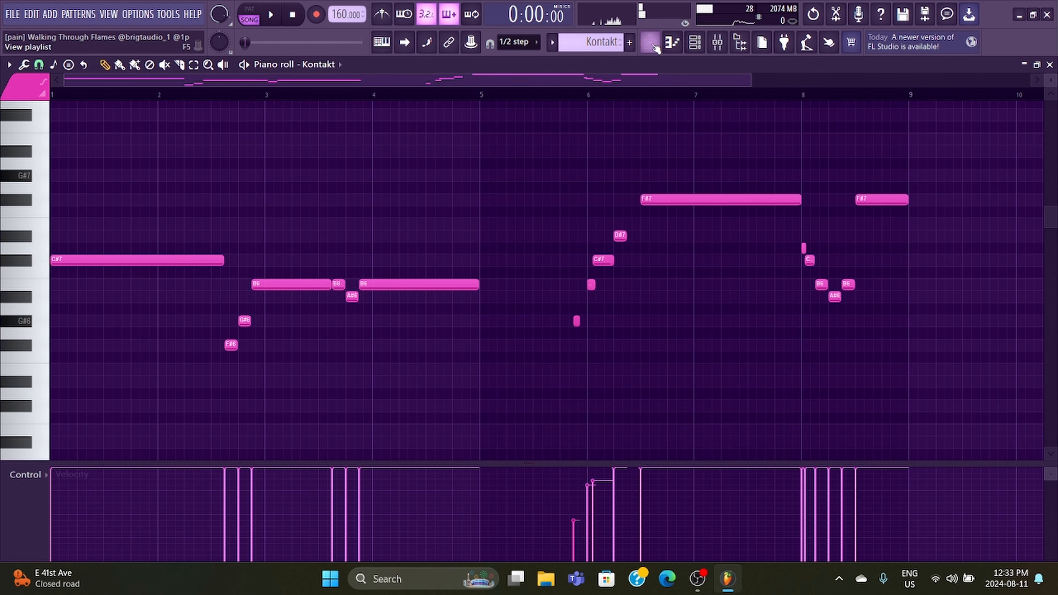
{"action": "left_click", "coordinate": [695, 43]}
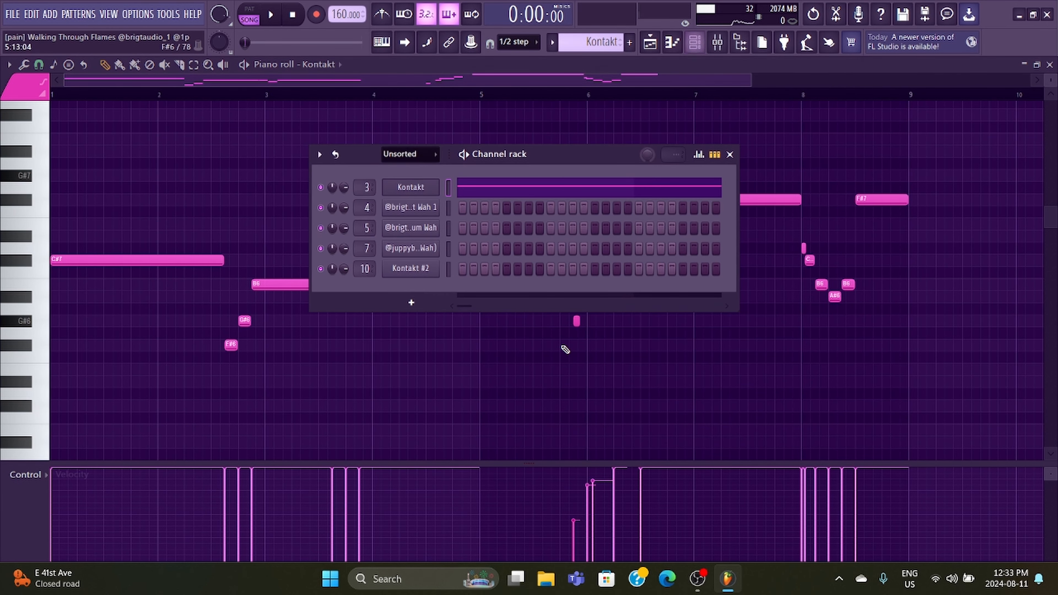
{"action": "left_click", "coordinate": [408, 188]}
{"action": "left_click", "coordinate": [730, 154]}
{"action": "left_click_drag", "start_coordinate": [463, 437], "coordinate": [524, 416]}
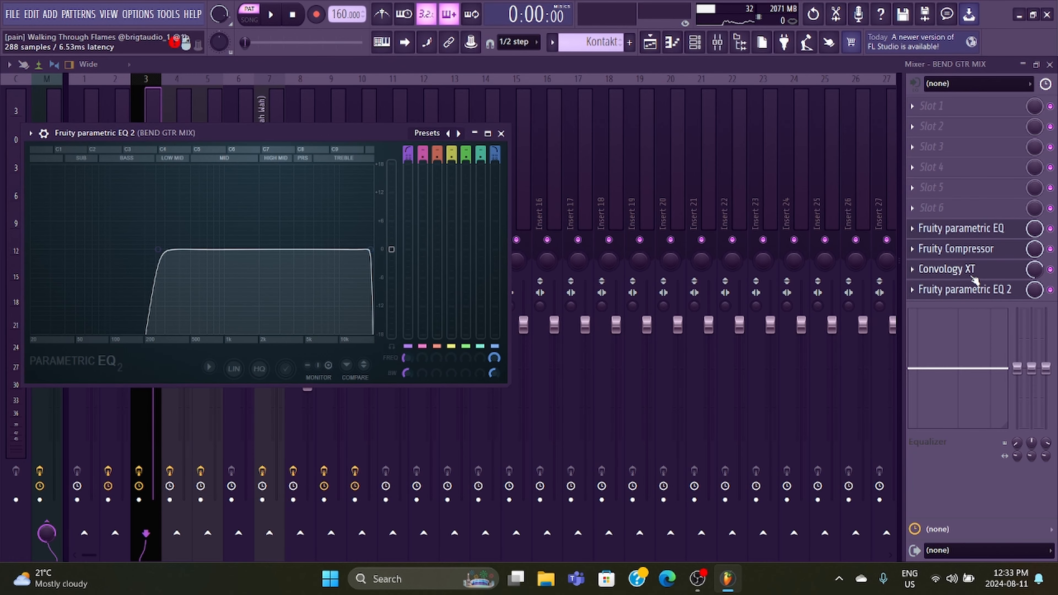
- Open Convology XT, Fruity Compressor and Fruity parametric EQ on the BEND GTR MIX insert to inspect their settings
{"action": "left_click", "coordinate": [975, 271]}
{"action": "left_click", "coordinate": [975, 249]}
{"action": "left_click", "coordinate": [973, 229]}
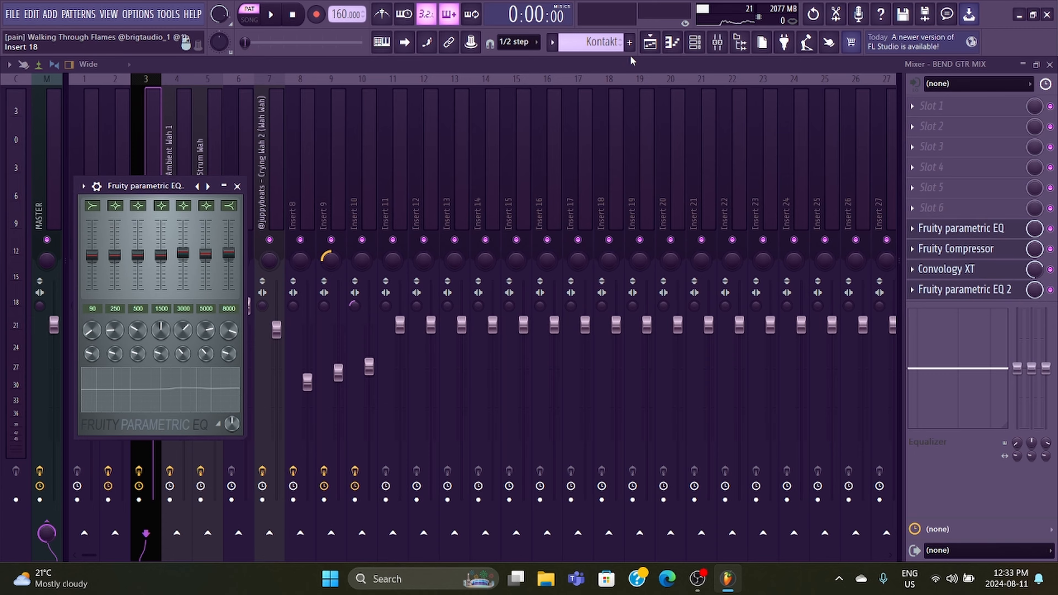
- Open the Kontakt #2 pattern in the piano roll and audition its drum notes, including a playback from the middle of bar 2
{"action": "left_click", "coordinate": [656, 45]}
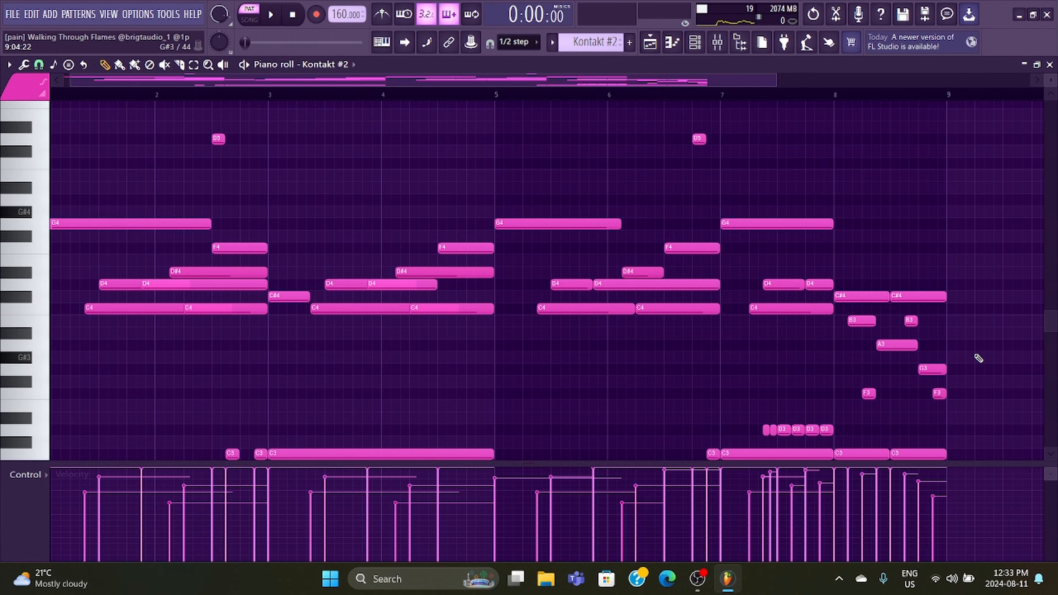
{"action": "key", "text": "space"}
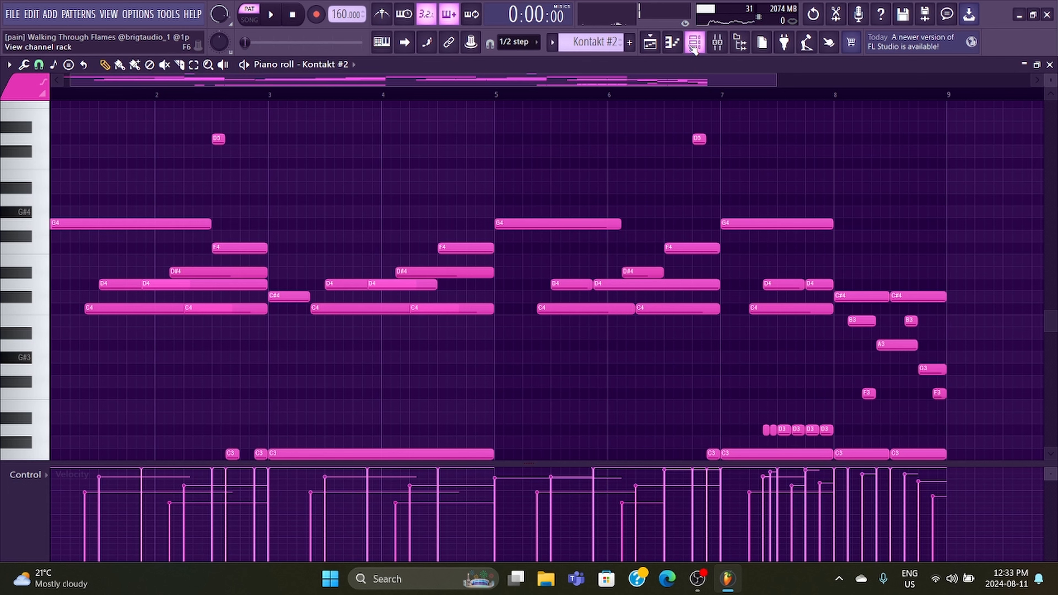
{"action": "left_click", "coordinate": [694, 46]}
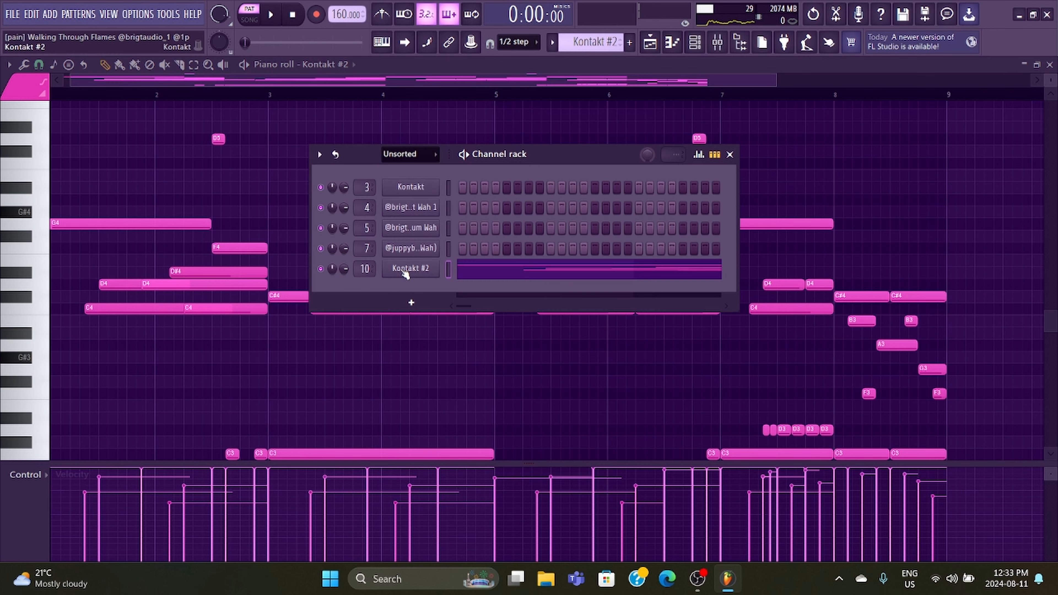
{"action": "left_click_drag", "start_coordinate": [341, 94], "coordinate": [13, 74]}
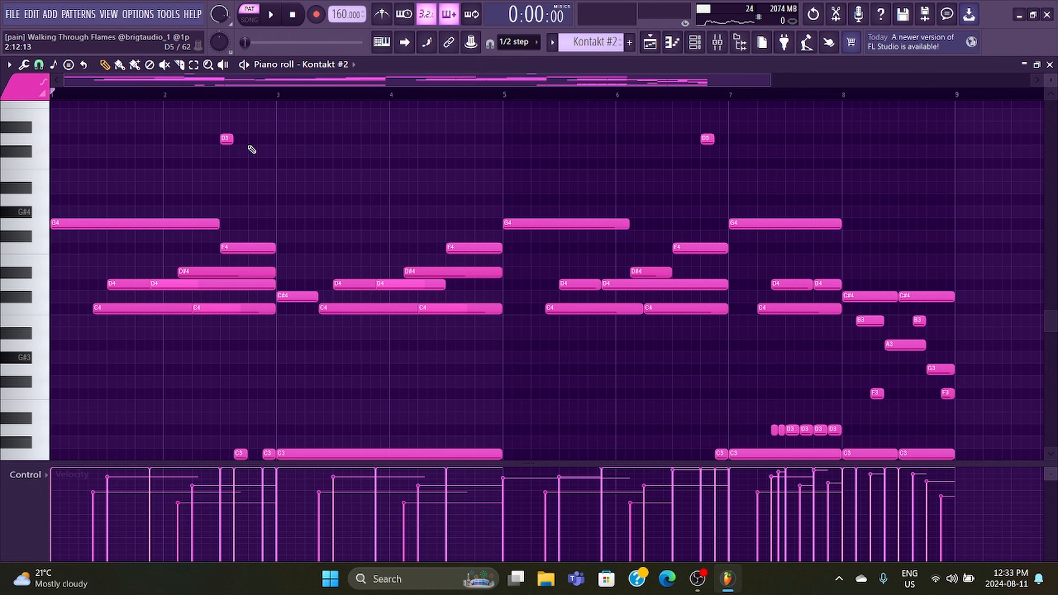
{"action": "left_click", "coordinate": [50, 143]}
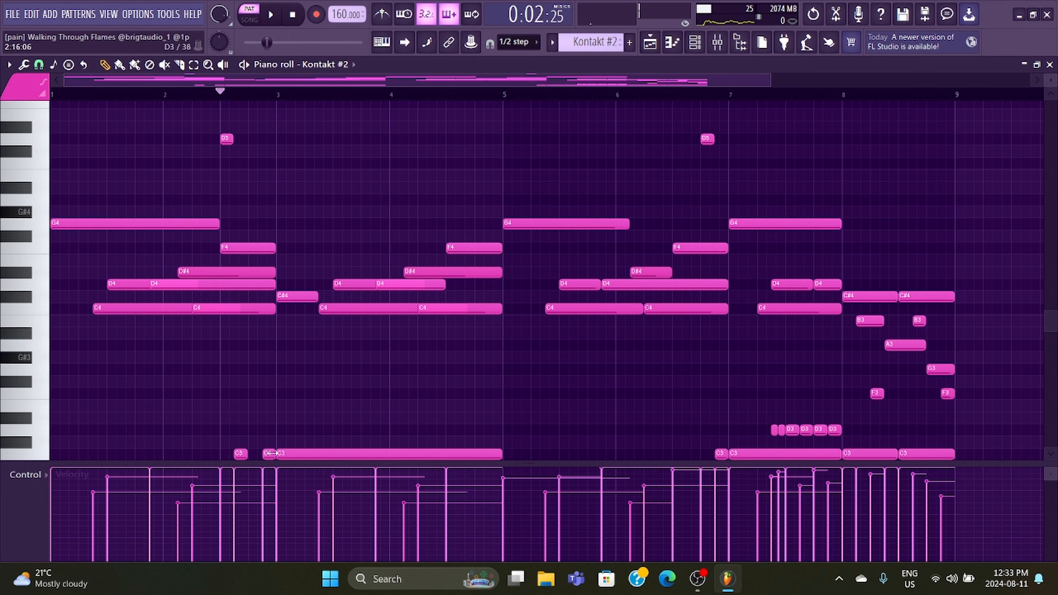
{"action": "key", "text": "space"}
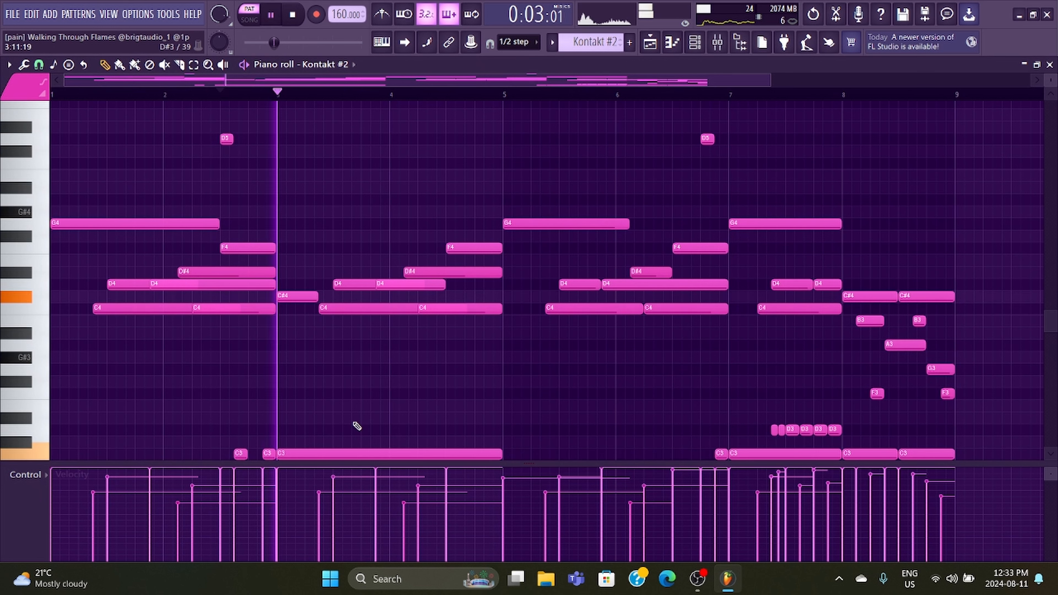
- Open the Kontakt #2 channel's Abbey Road 70s Drummer instrument to inspect the AR70s Tight Kit Full, and close its window
{"action": "left_click", "coordinate": [695, 42]}
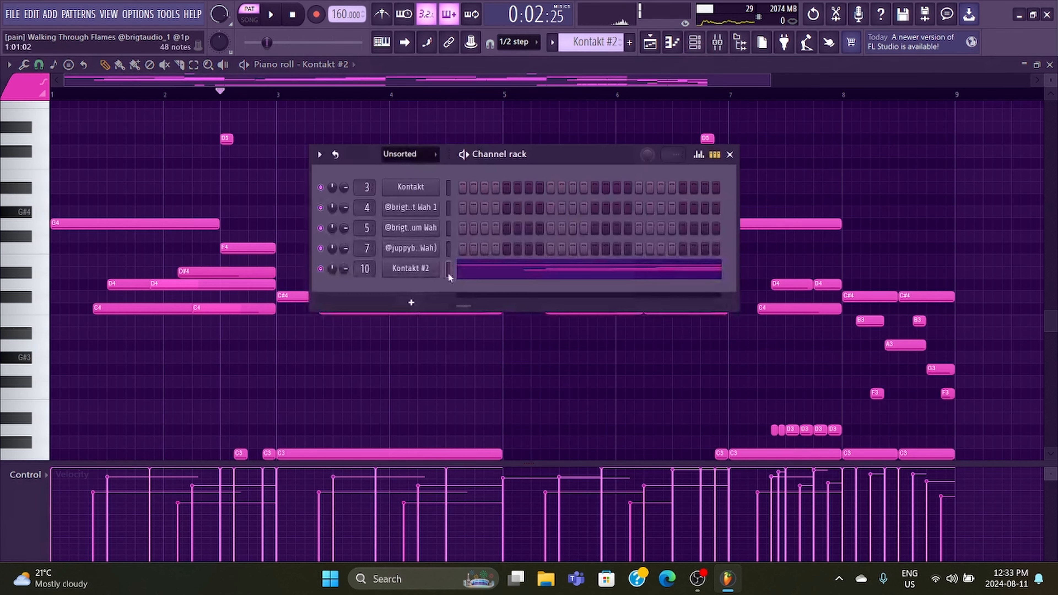
{"action": "left_click", "coordinate": [420, 271]}
{"action": "left_click", "coordinate": [448, 156]}
{"action": "left_click", "coordinate": [411, 271]}
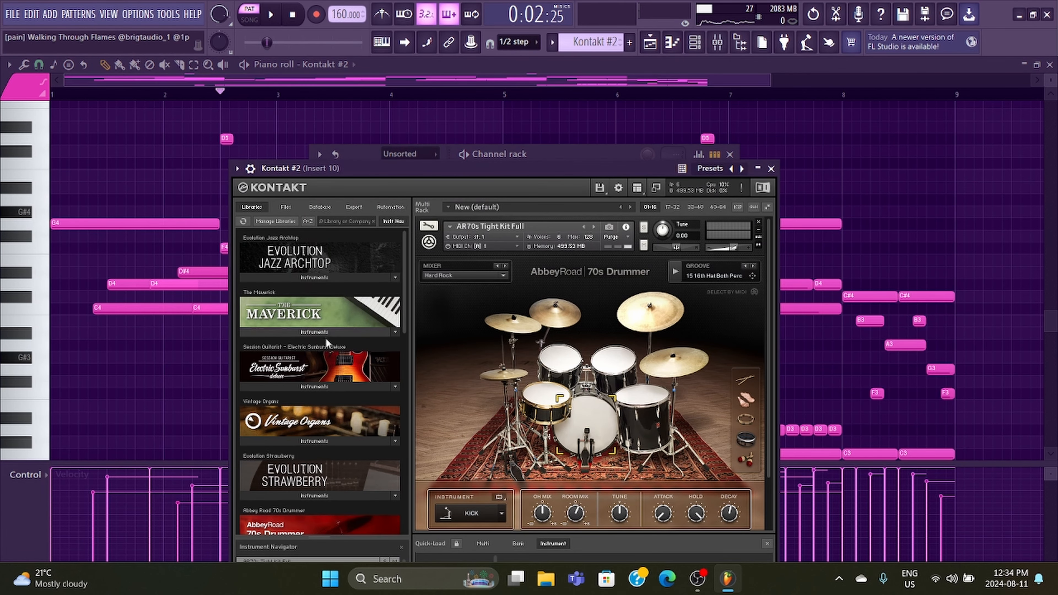
{"action": "scroll", "coordinate": [353, 315], "scroll_direction": "down", "scroll_amount": 3}
{"action": "left_click_drag", "start_coordinate": [470, 168], "coordinate": [417, 169]}
{"action": "left_click", "coordinate": [719, 170]}
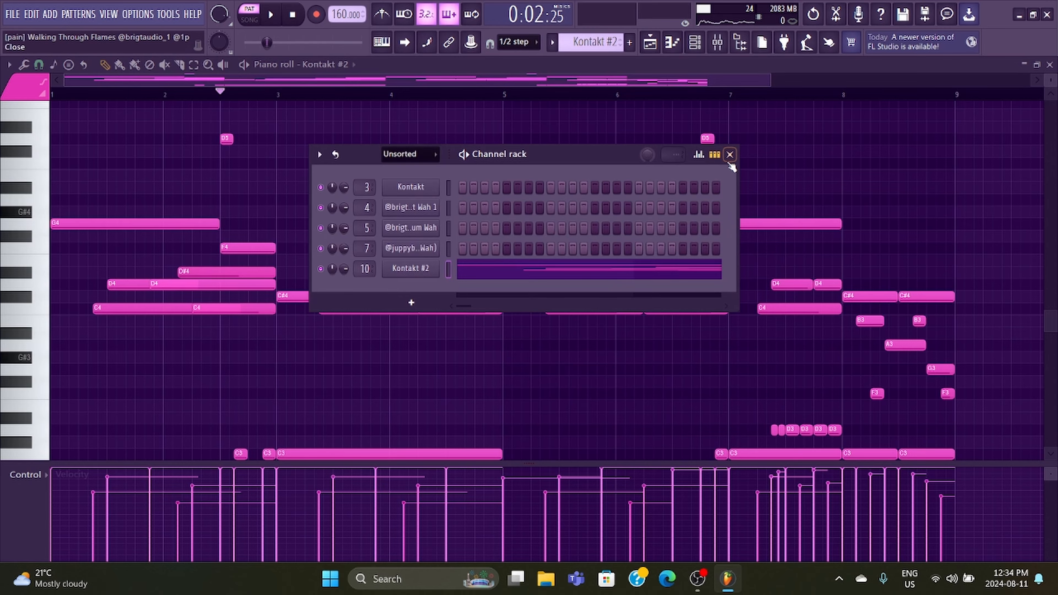
- Inspect the Fruity parametric EQ 2 and ValhallaVintageVerb settings on mixer Insert 10, and return to the playlist
{"action": "key", "text": "F9"}
{"action": "left_click", "coordinate": [992, 294]}
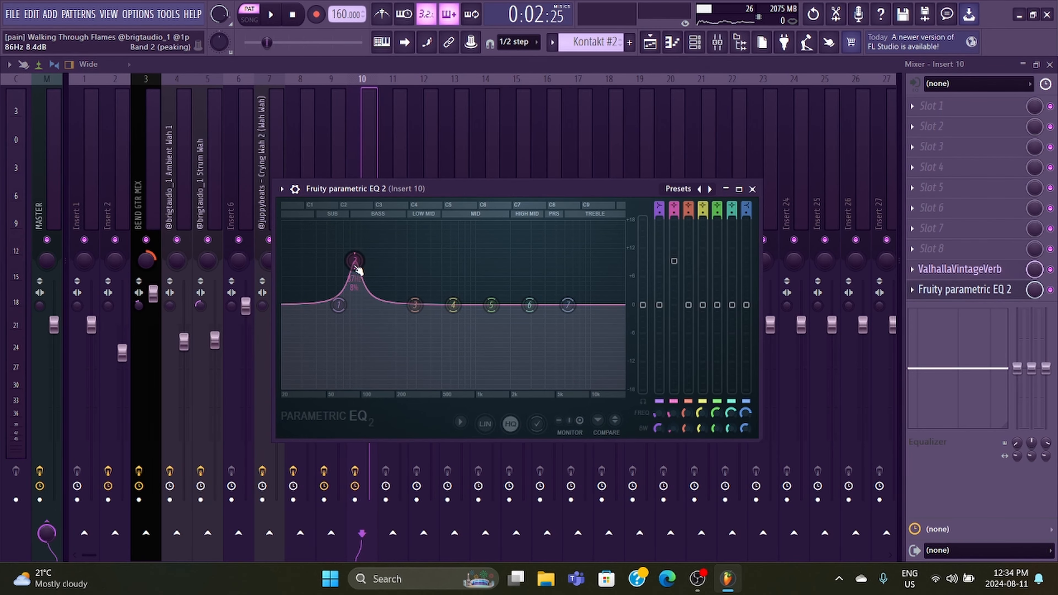
{"action": "left_click", "coordinate": [1026, 293]}
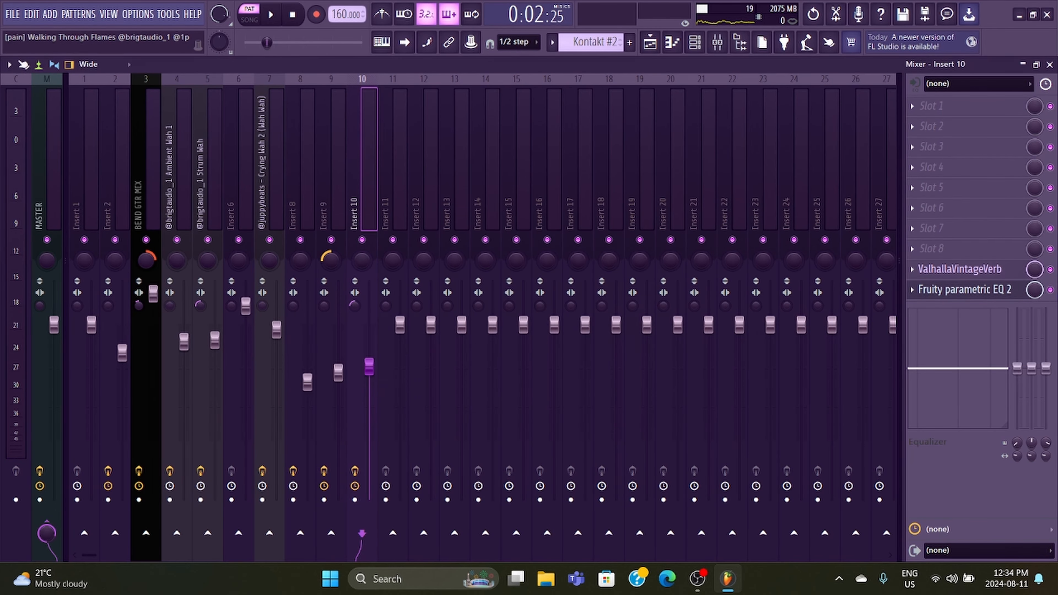
{"action": "left_click", "coordinate": [960, 269]}
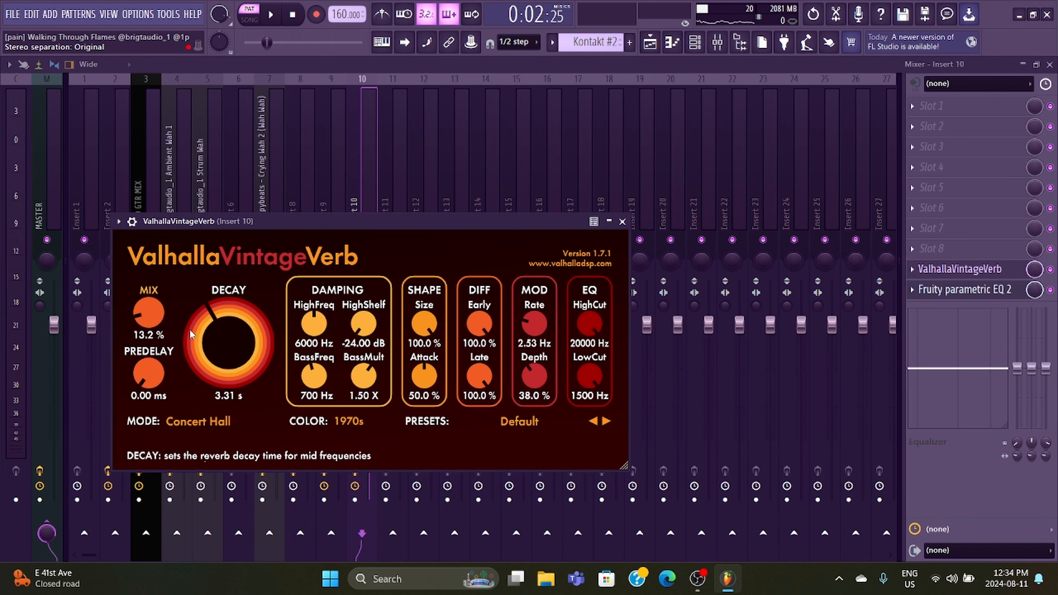
{"action": "left_click", "coordinate": [652, 49]}
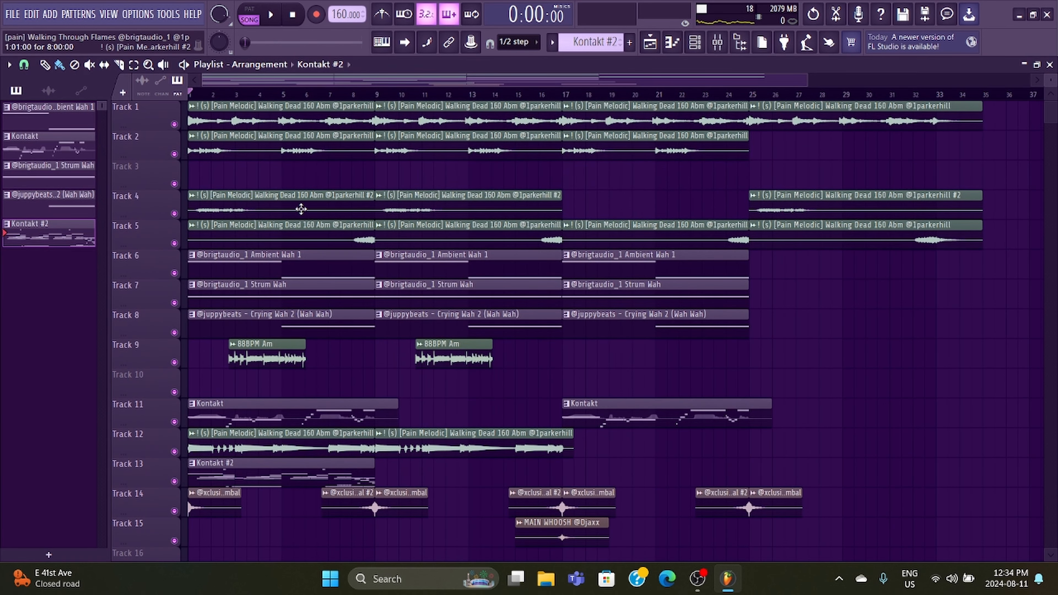